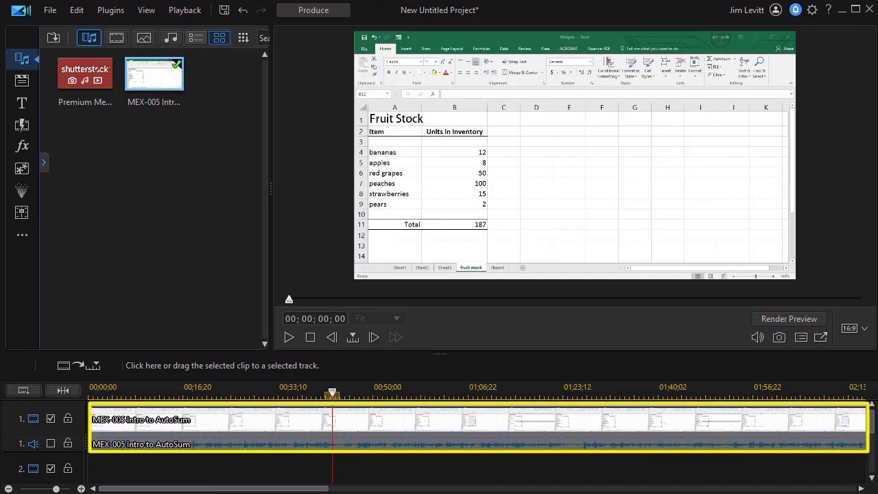
- Advance the playhead, then show the Shape category in the Video Overlay room's library
left_click_drag(332, 395, 526, 420)
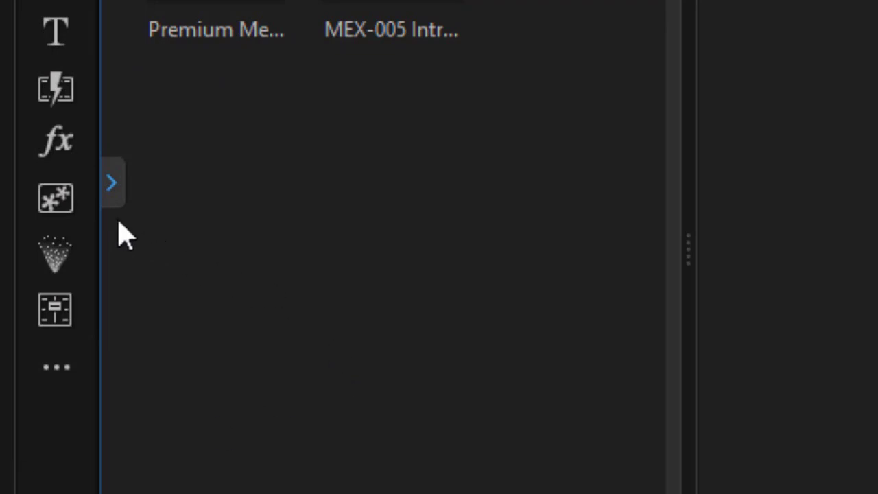
left_click(70, 202)
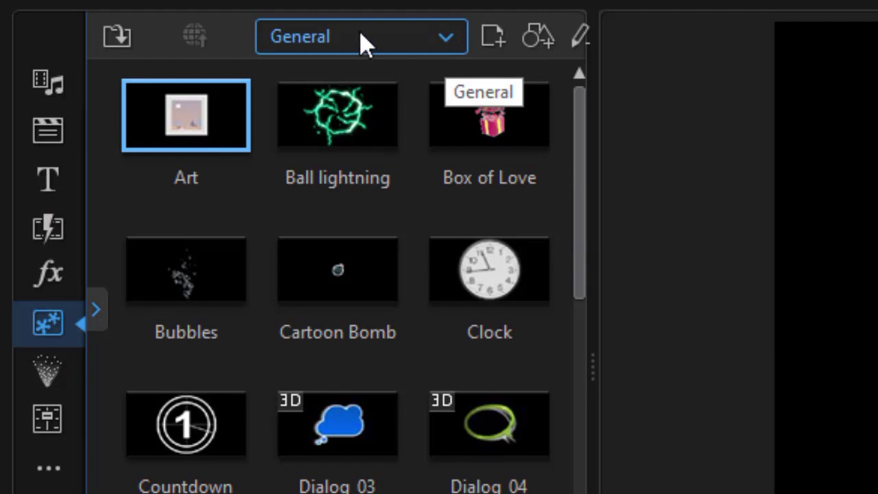
left_click(449, 43)
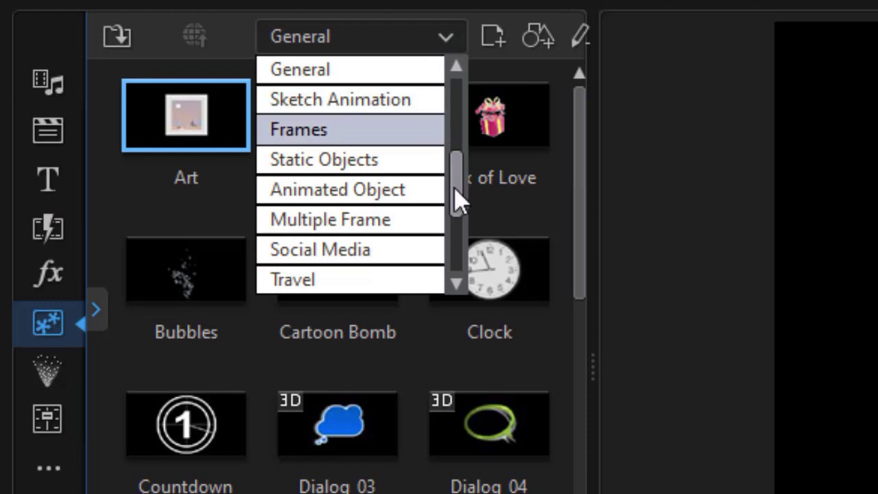
scroll(454, 192, "down", 2)
mouse_move(467, 230)
left_mouse_down()
mouse_move(464, 265)
mouse_move(463, 172)
left_mouse_up()
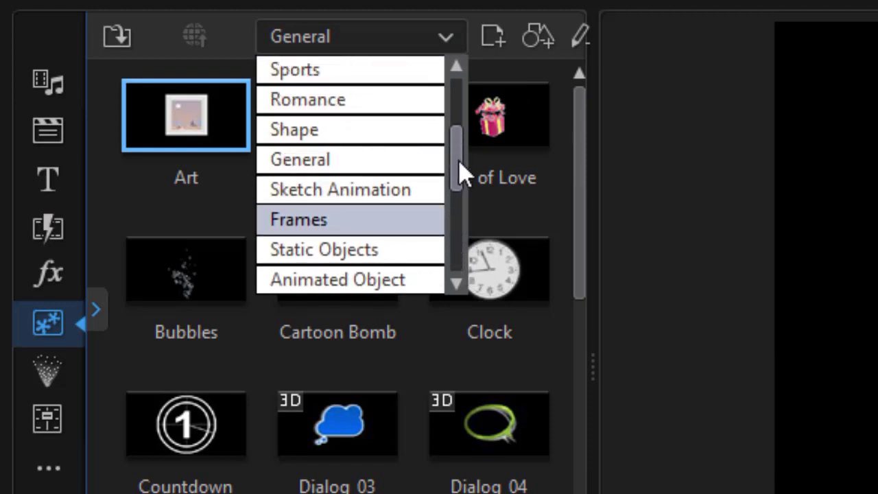
left_click(405, 137)
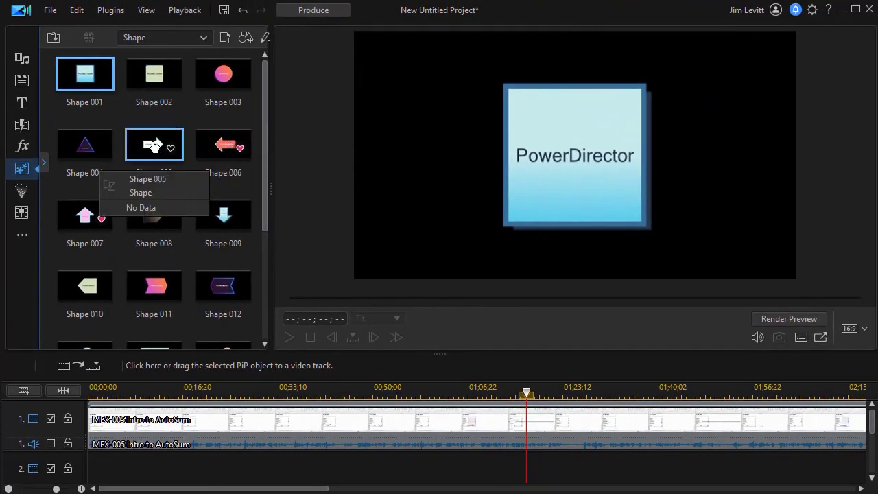
- Place the Shape 005 arrow on track 2, enlarge it, and widen its arrowhead and shaft
left_click(152, 145)
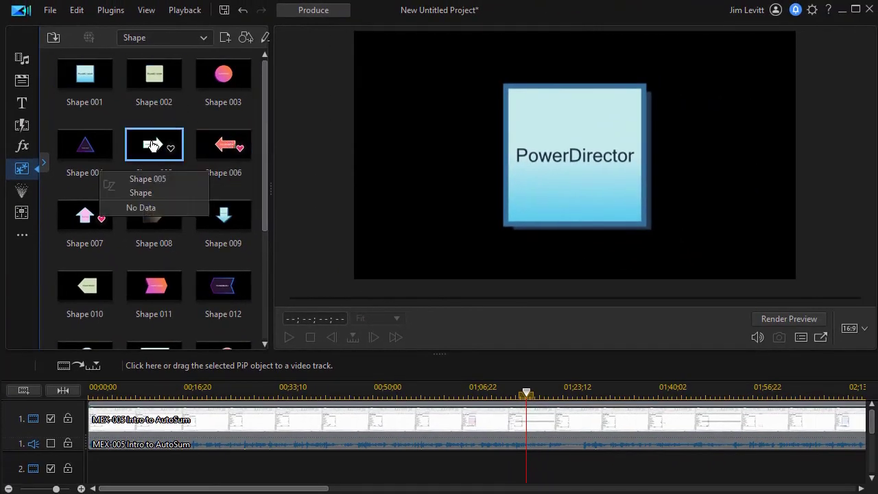
left_click_drag(153, 159, 516, 450)
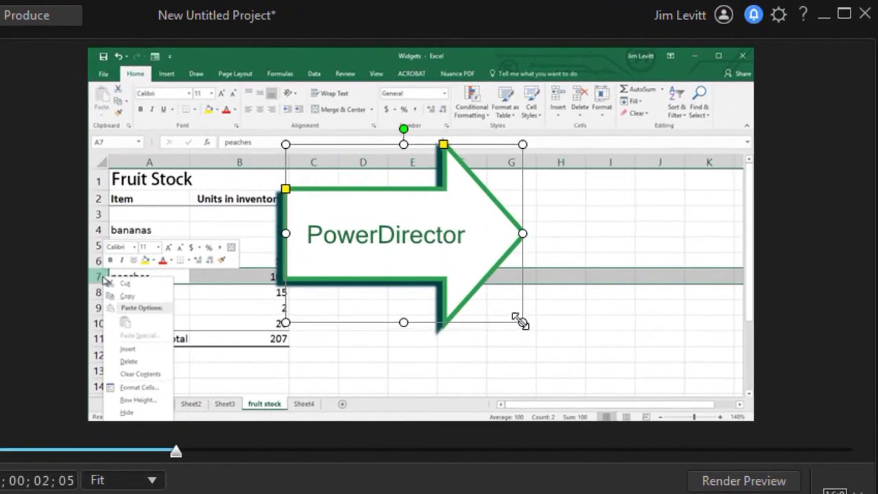
left_click_drag(522, 322, 577, 354)
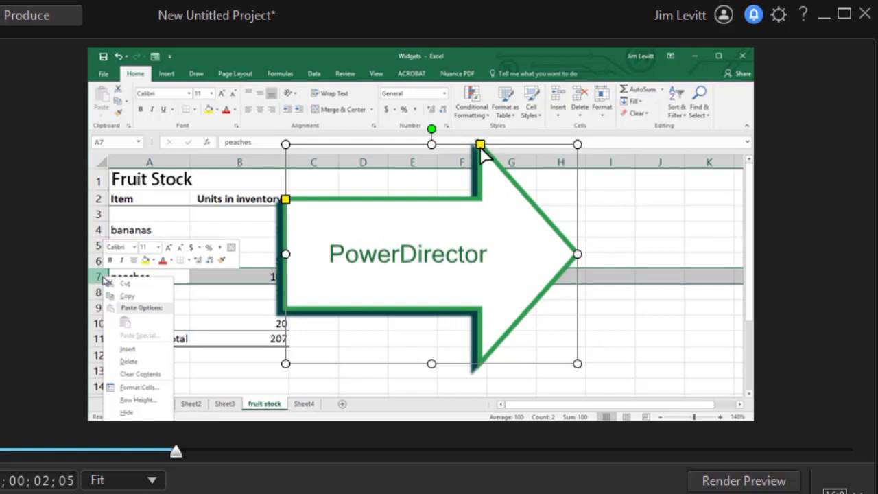
left_click_drag(480, 146, 451, 145)
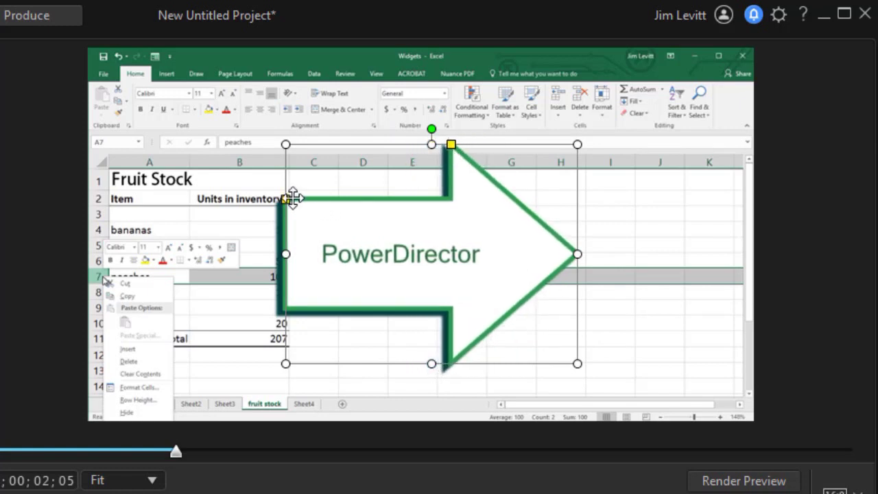
mouse_move(287, 200)
left_mouse_down()
mouse_move(289, 229)
mouse_move(291, 214)
left_mouse_up()
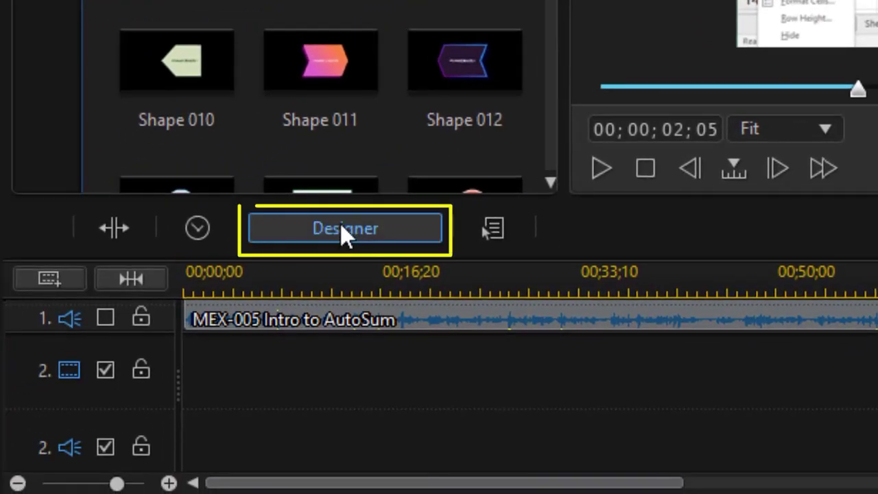
- Open Shape 005 in Shape Designer and set its uniform fill colour to grey (808080)
left_click(343, 231)
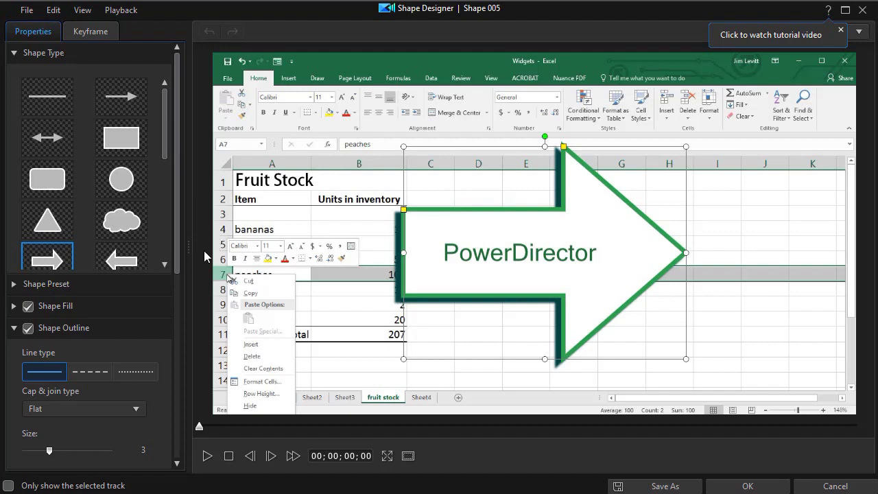
left_click_drag(178, 179, 180, 217)
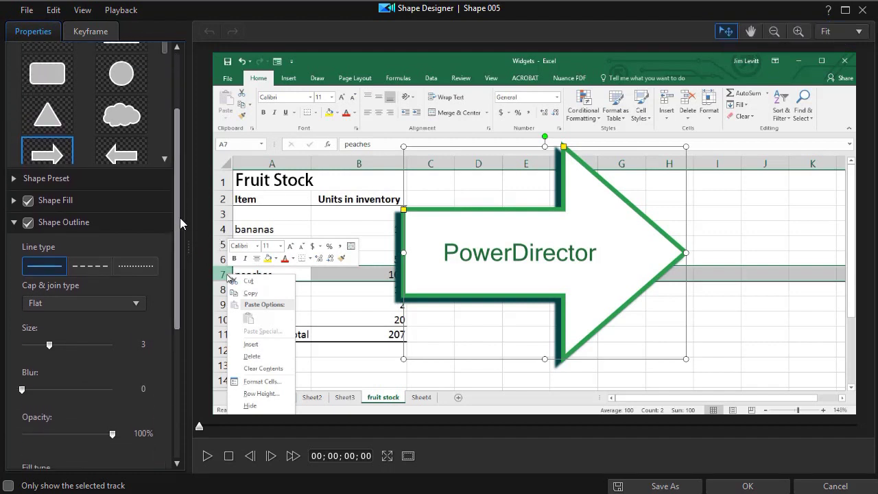
left_click(14, 200)
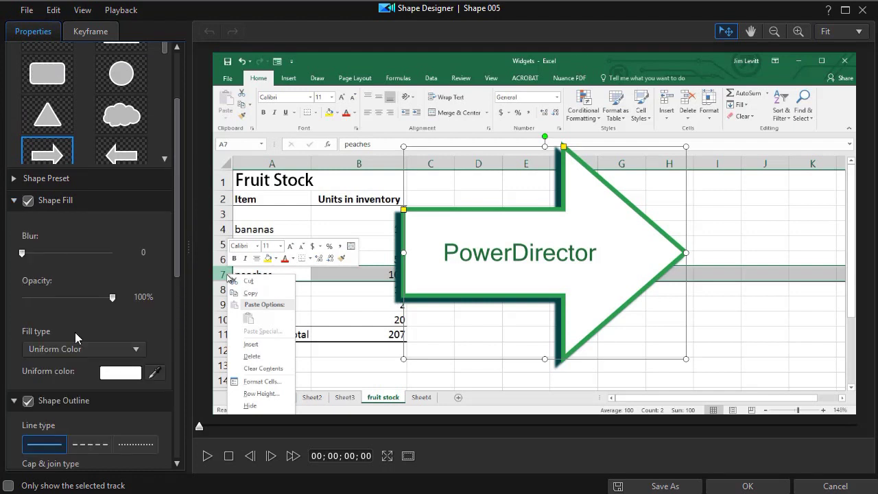
left_click(119, 373)
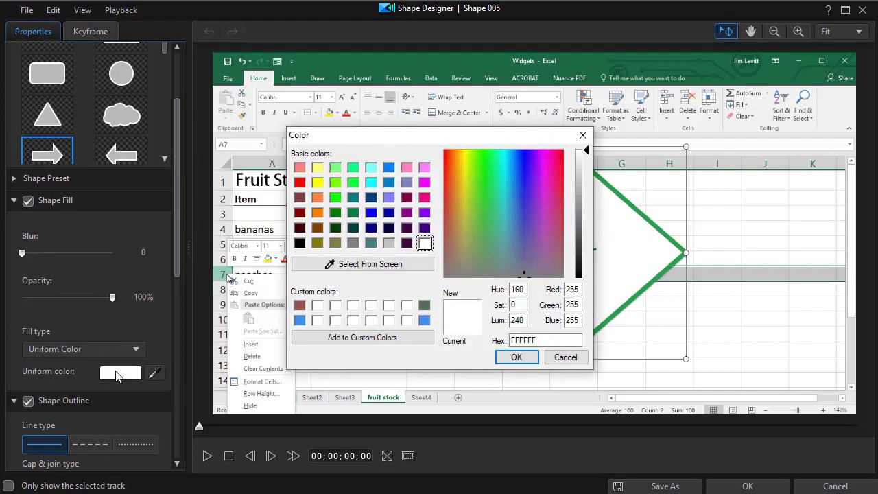
left_click(354, 246)
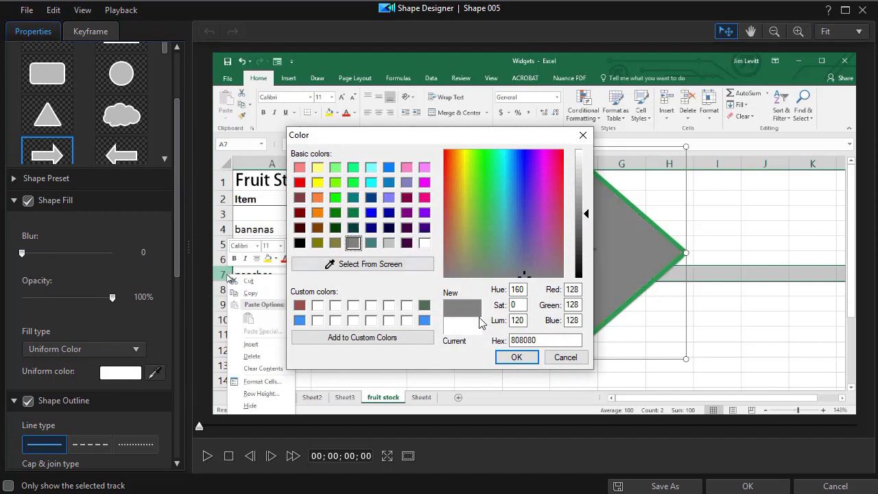
left_click(516, 356)
left_click_drag(181, 170, 151, 331)
scroll(152, 330, "down", 2)
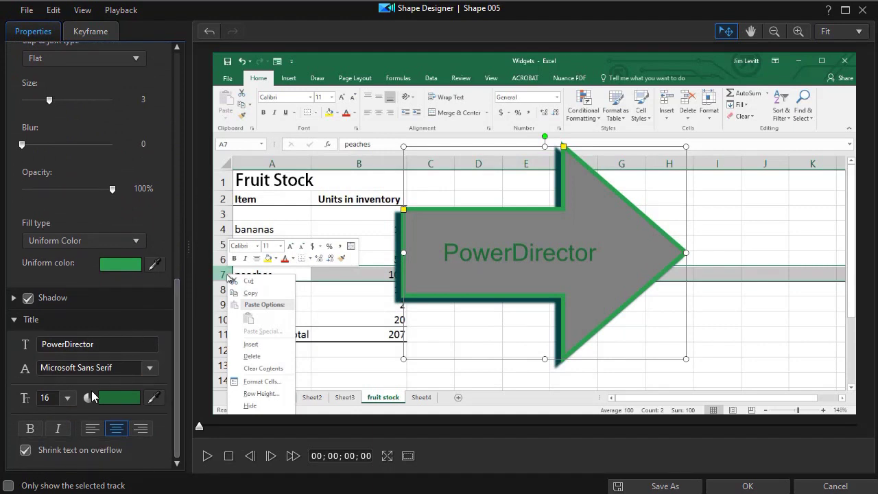
- Set the 'PowerDirector' title text colour to yellow
left_click(115, 405)
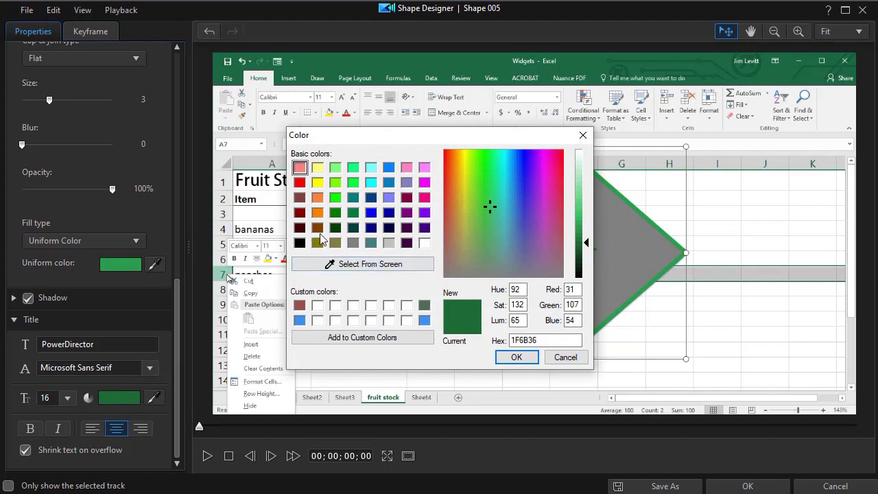
left_click(318, 182)
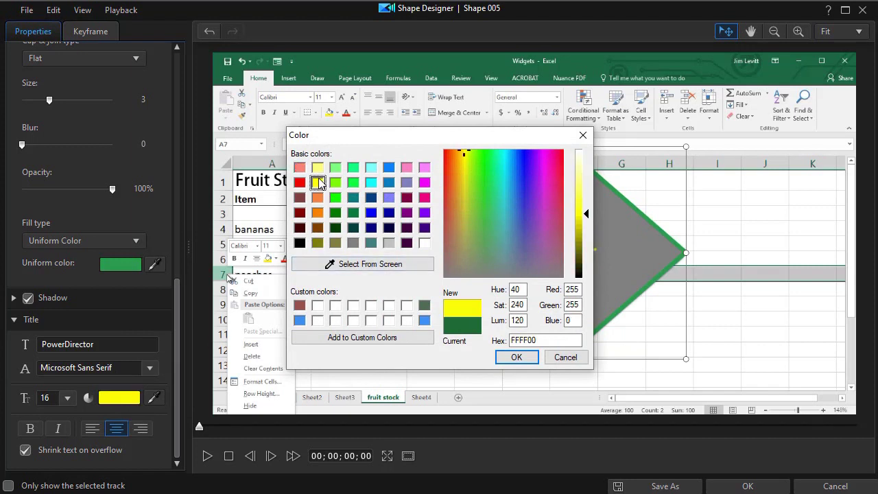
left_click(531, 358)
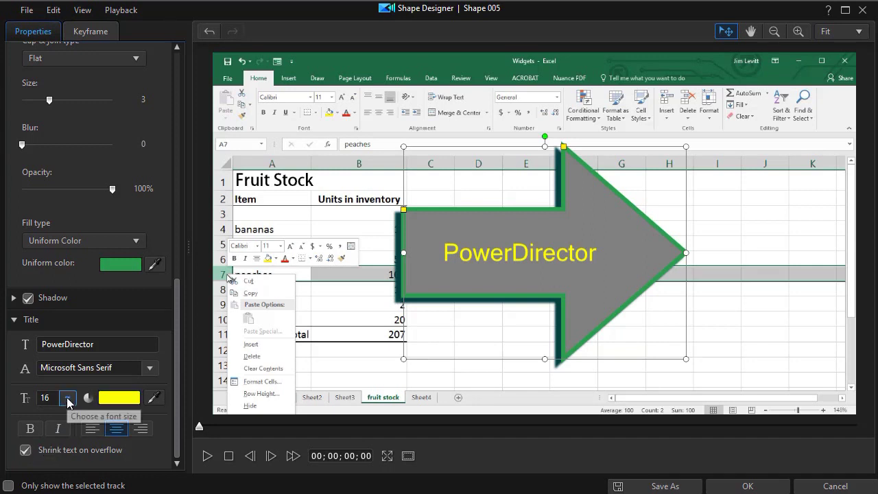
left_click_drag(176, 286, 194, 29)
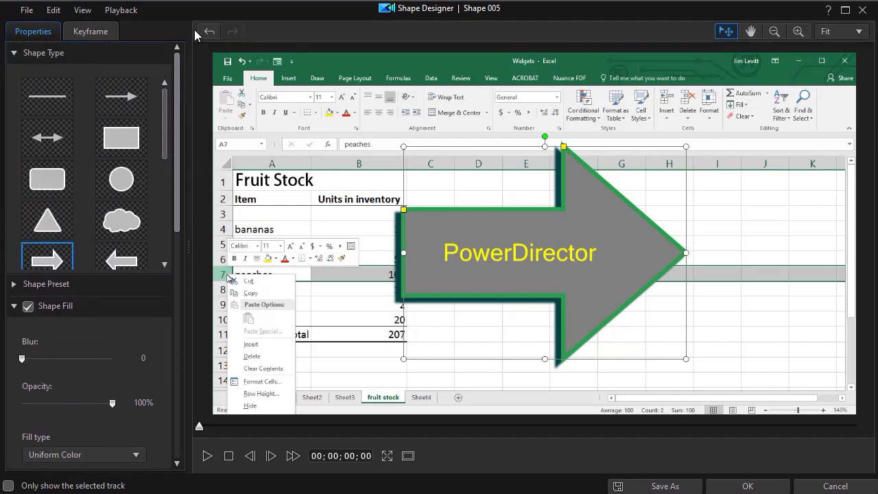
- Make the shape outline a 2 Color Gradient ending in cyan (00FFFF)
scroll(75, 284, "down", 5)
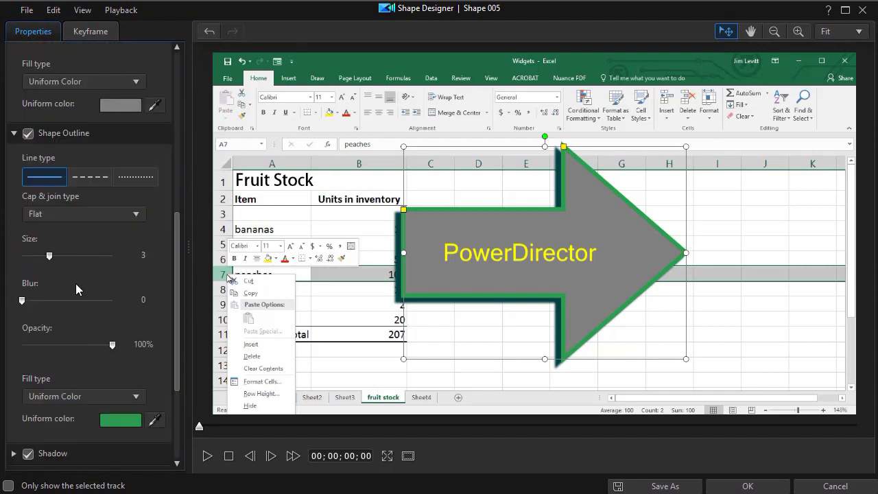
left_click(135, 400)
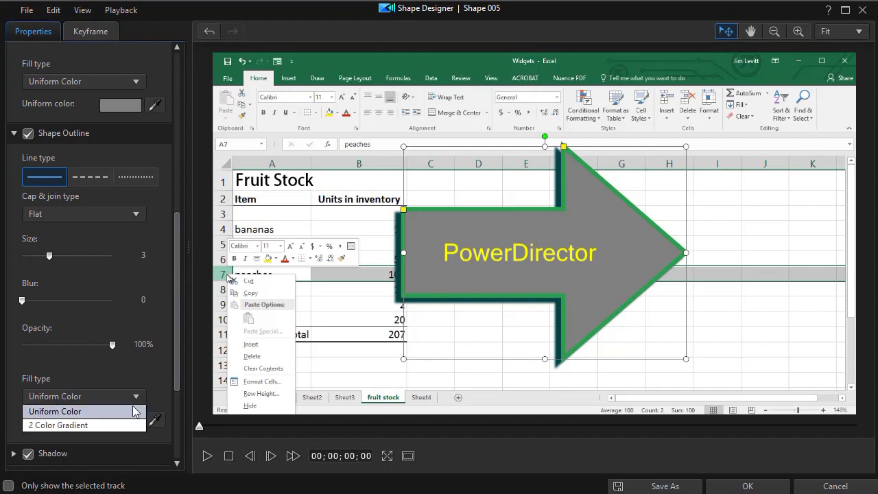
left_click(124, 425)
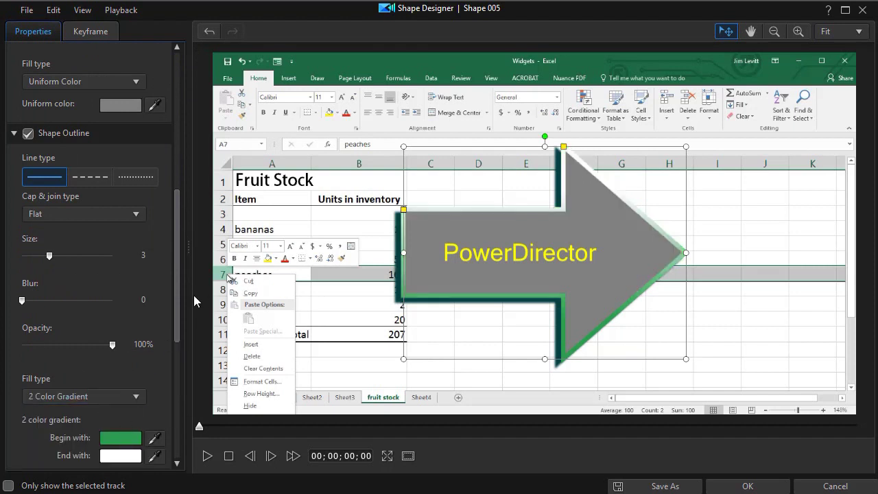
left_click(126, 457)
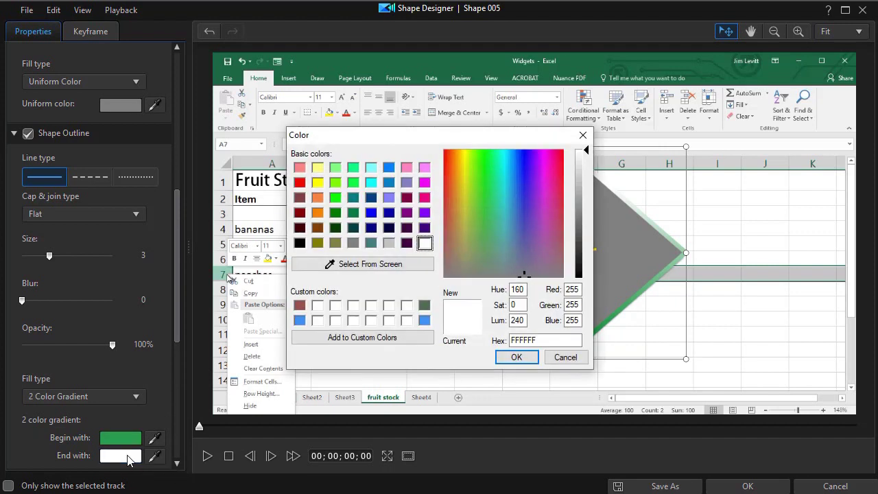
left_click(369, 184)
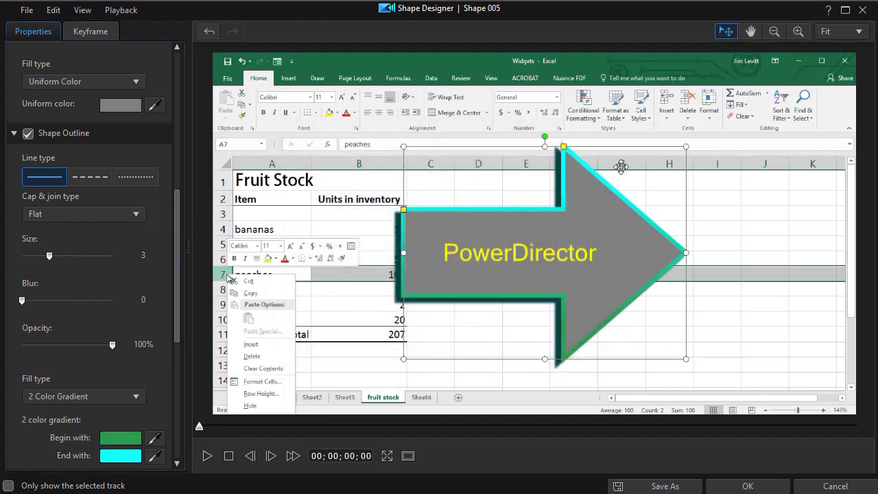
left_click_drag(178, 227, 179, 36)
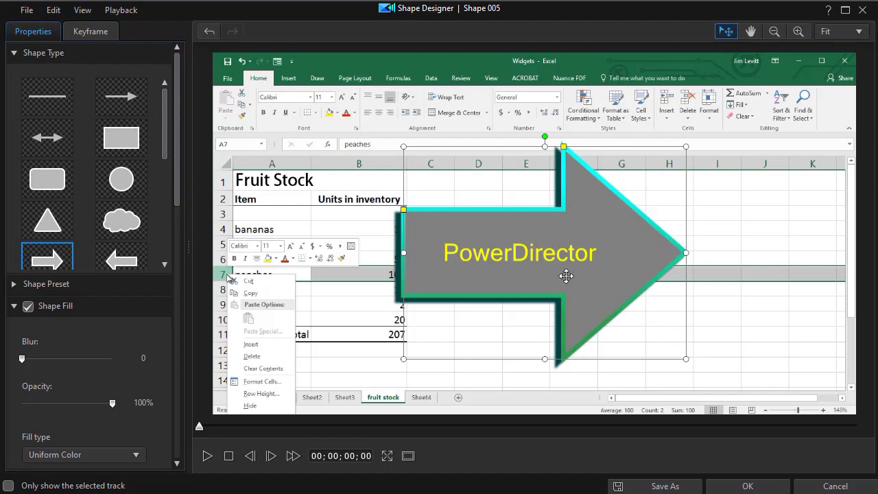
- Change the label to 'Look Here', nudge the arrow, and rotate it to point up-left
double_click(479, 251)
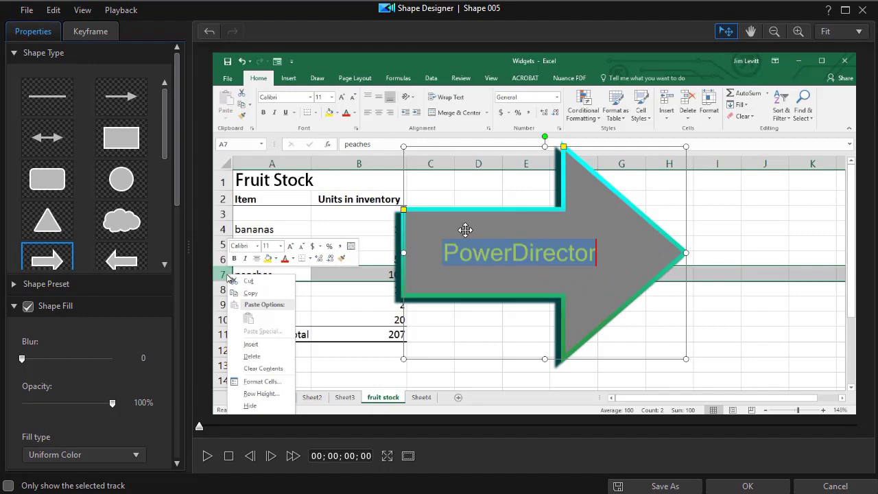
type("Look Here")
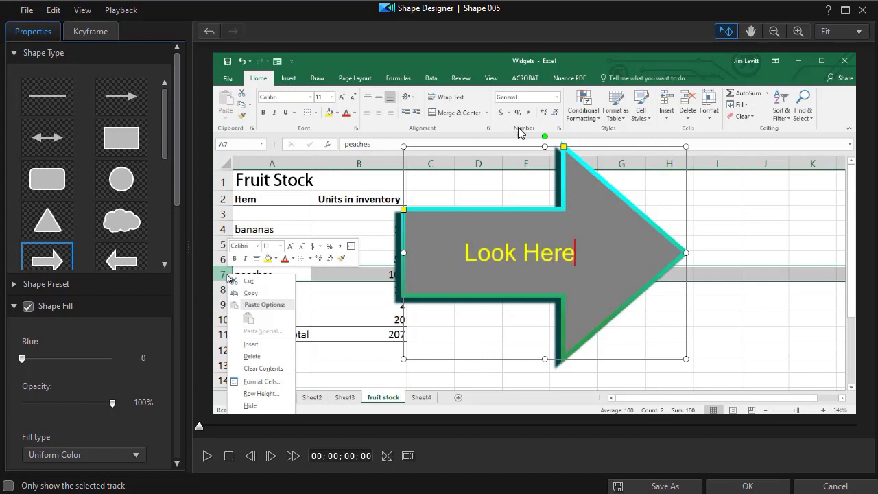
left_click_drag(515, 196, 519, 185)
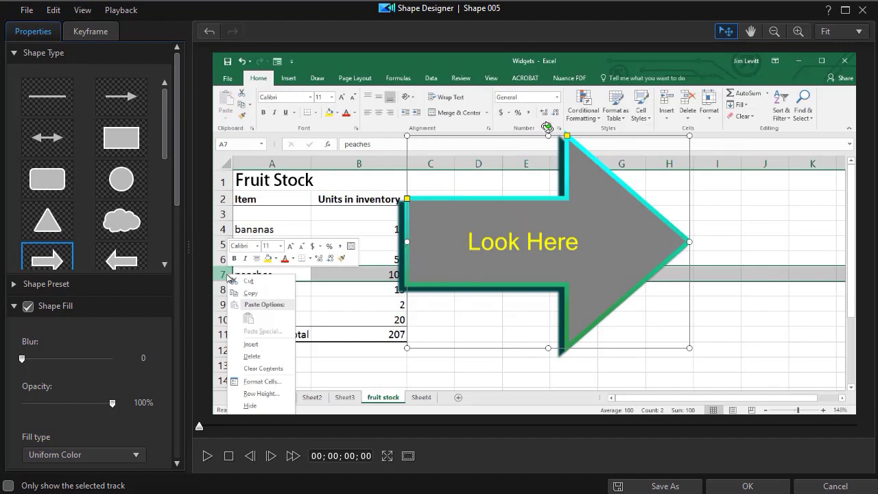
left_click_drag(548, 126, 494, 365)
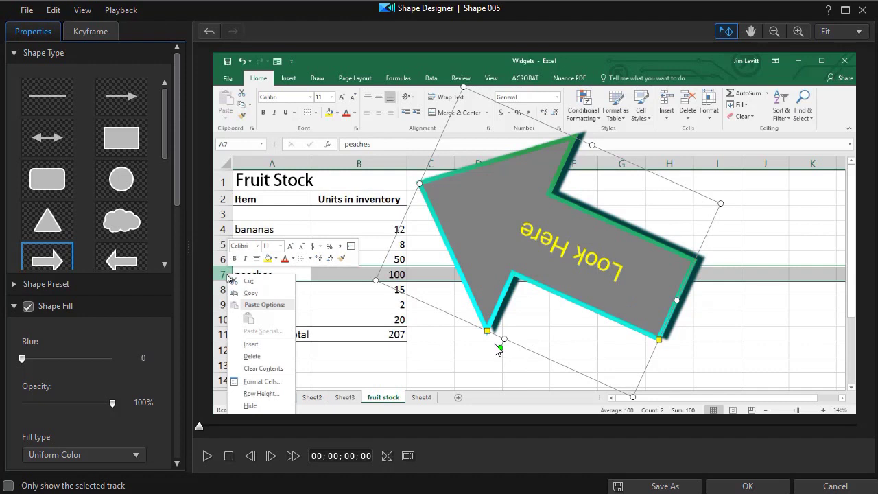
- Rotate the Look Here arrow back, shrink it, and move it left over columns A–B
left_click_drag(500, 348, 513, 130)
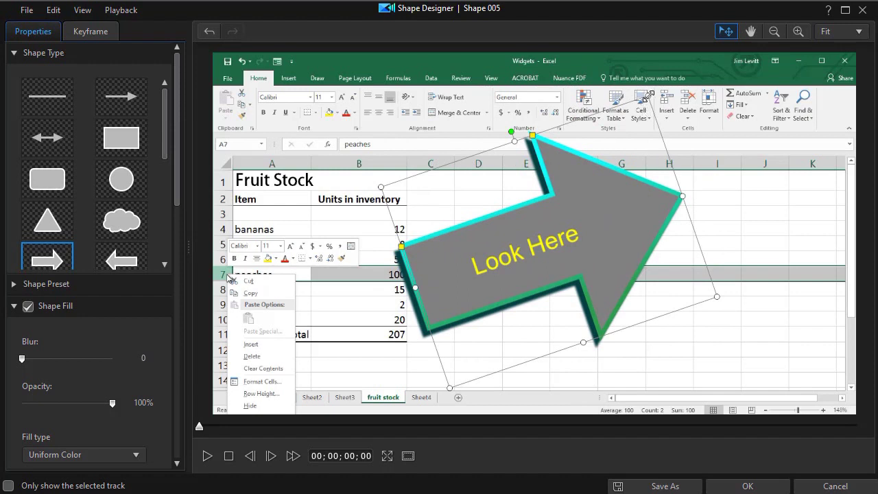
left_click_drag(649, 94, 618, 286)
double_click(507, 321)
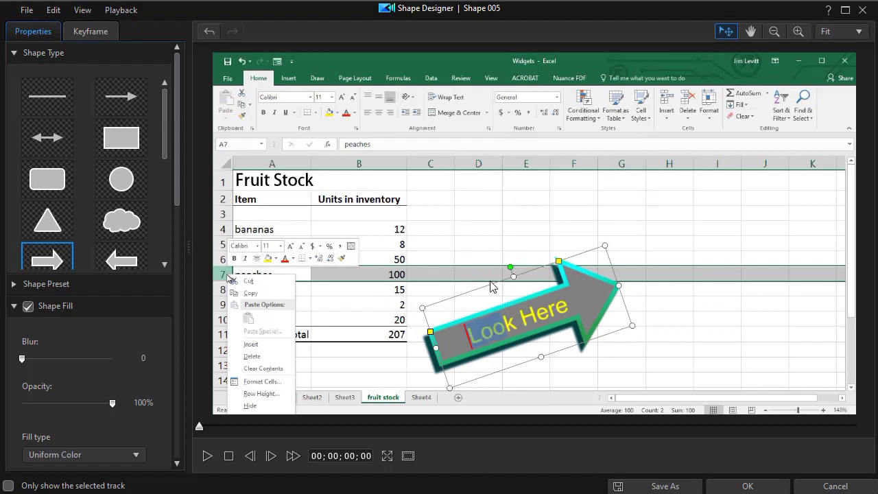
left_click_drag(490, 287, 261, 240)
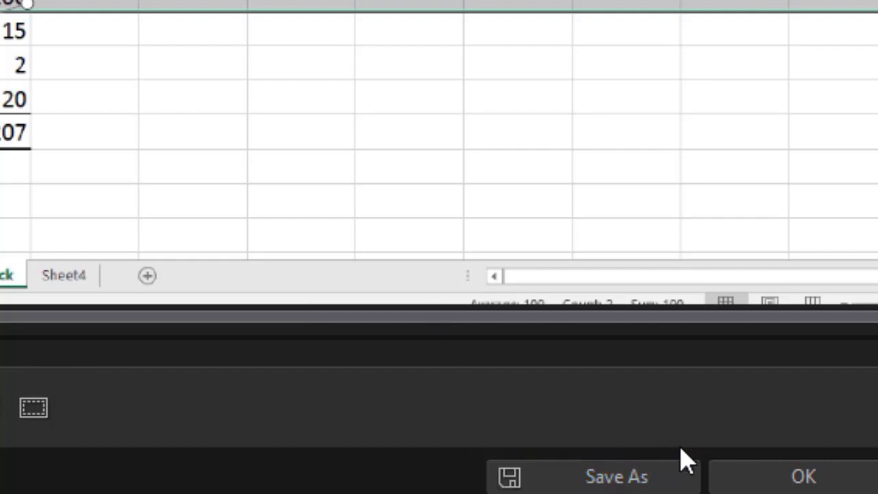
- Save the shape as a custom template named 'test arrow'
left_click(678, 480)
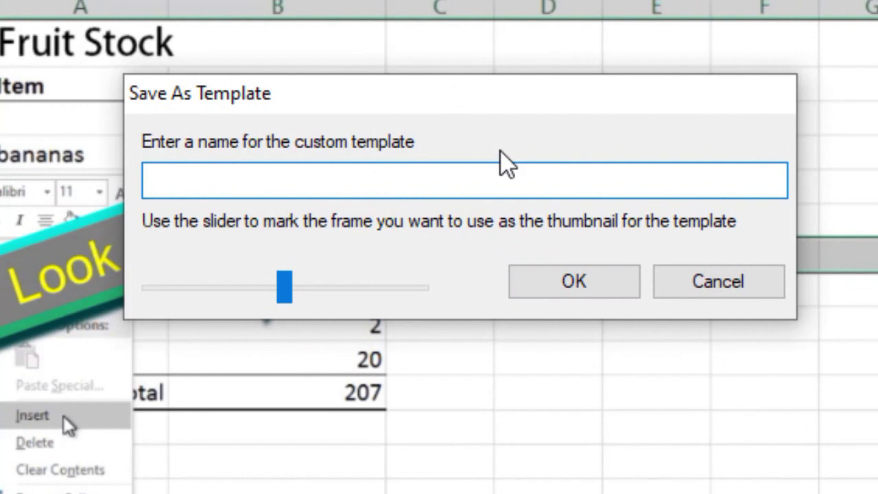
type("test arrow")
key("Return")
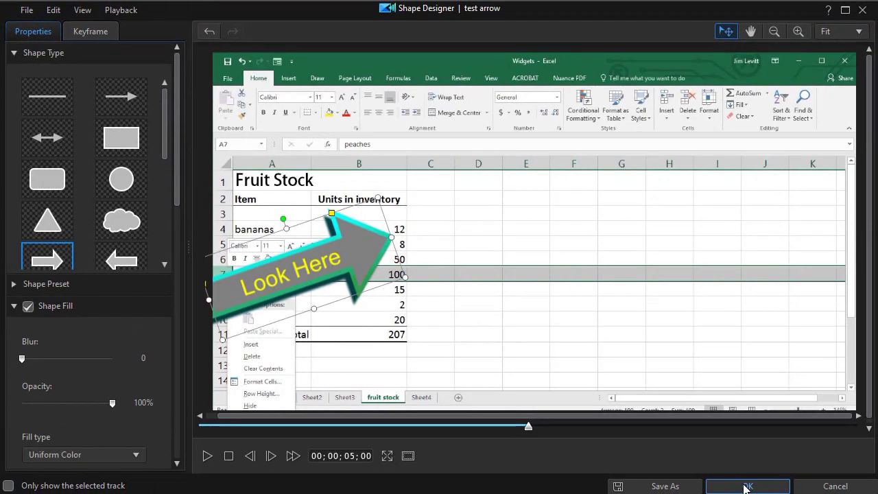
- Close Shape Designer with OK, select the Look Here arrow in the preview, and scroll the library
left_click(746, 485)
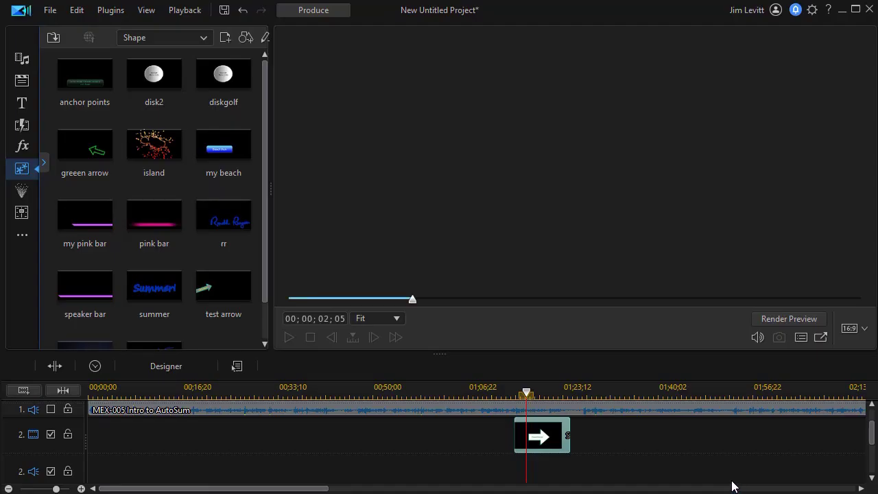
left_click(379, 148)
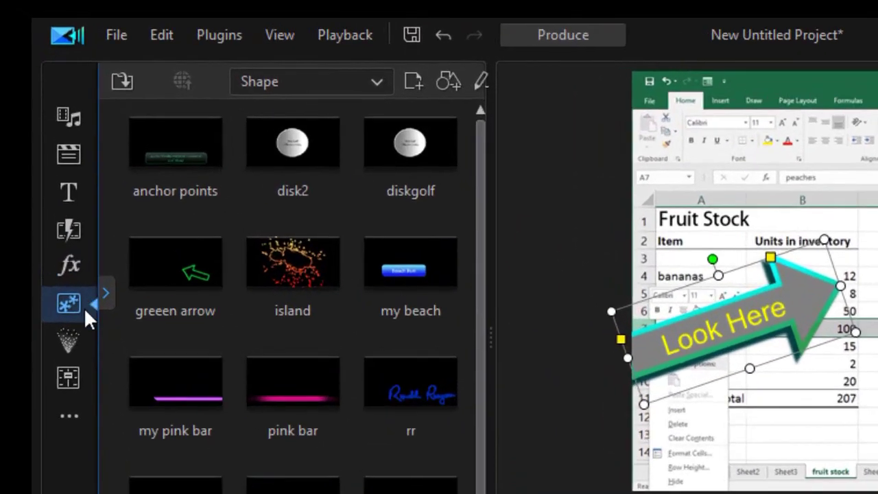
scroll(214, 54, "down", 5)
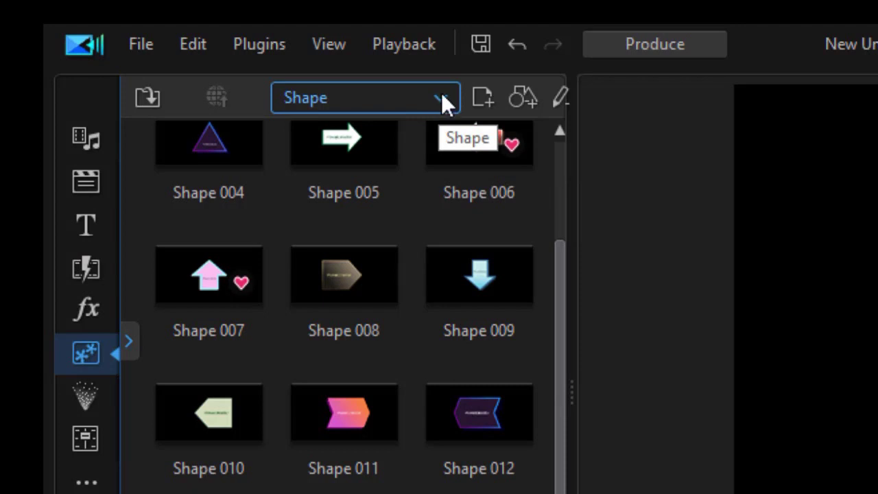
- Switch the library to Tutorial Creation and scroll down to its Arrow shapes
left_click(441, 99)
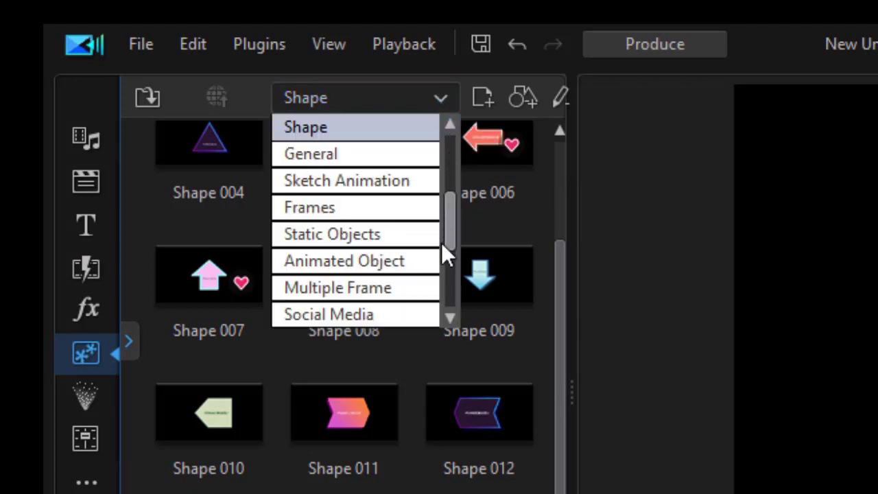
left_click_drag(448, 229, 452, 294)
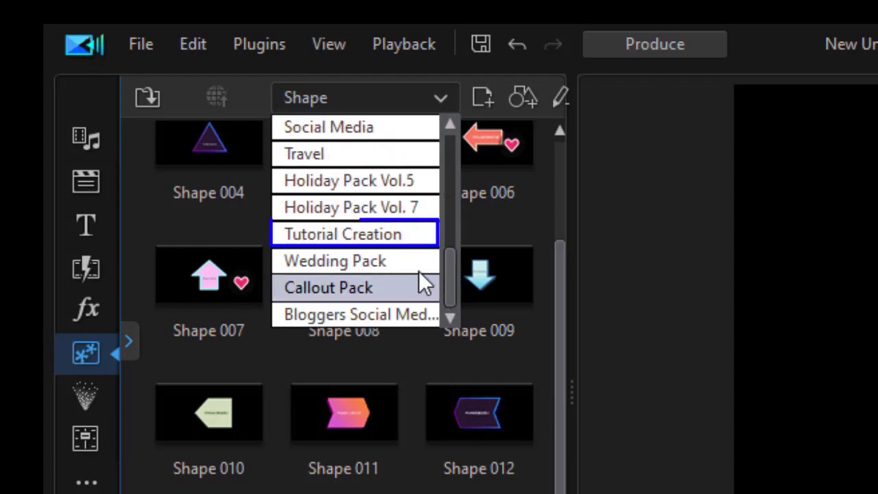
left_click(348, 237)
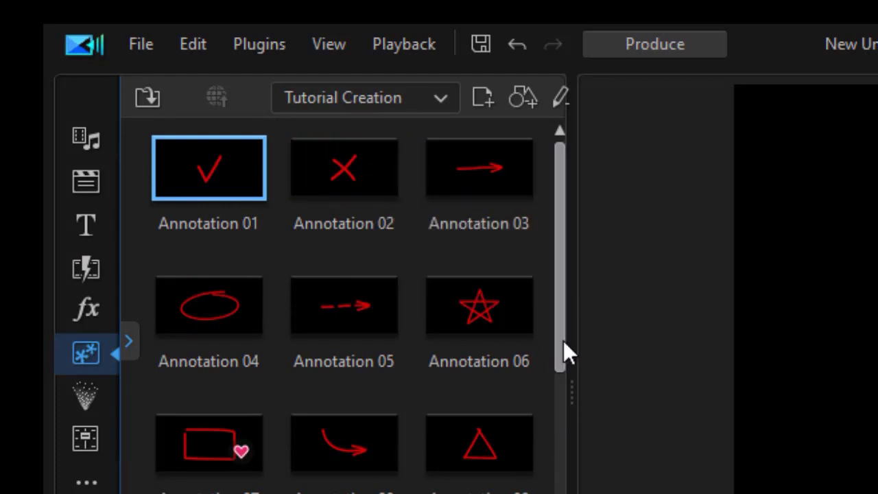
left_click_drag(556, 349, 569, 492)
scroll(343, 309, "down", 5)
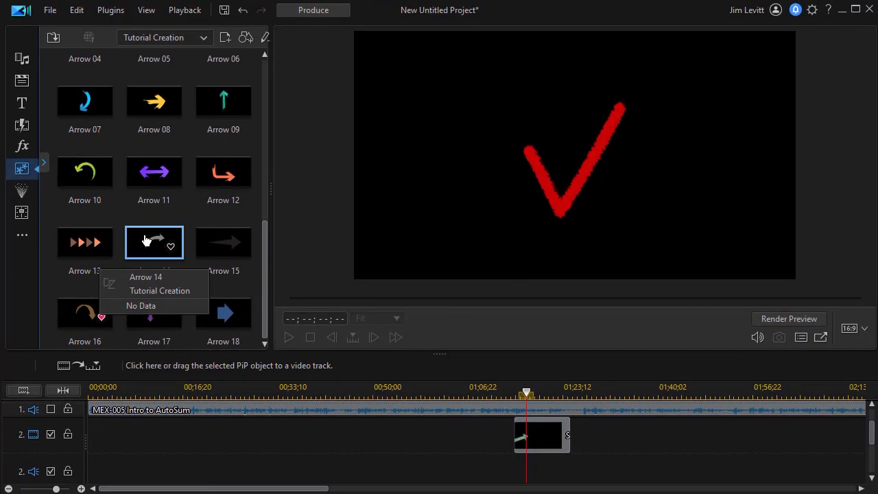
- Place Arrow 14 on video track 2 near 01:29, preview its animation, and open its Tools menu
left_click_drag(146, 239, 598, 446)
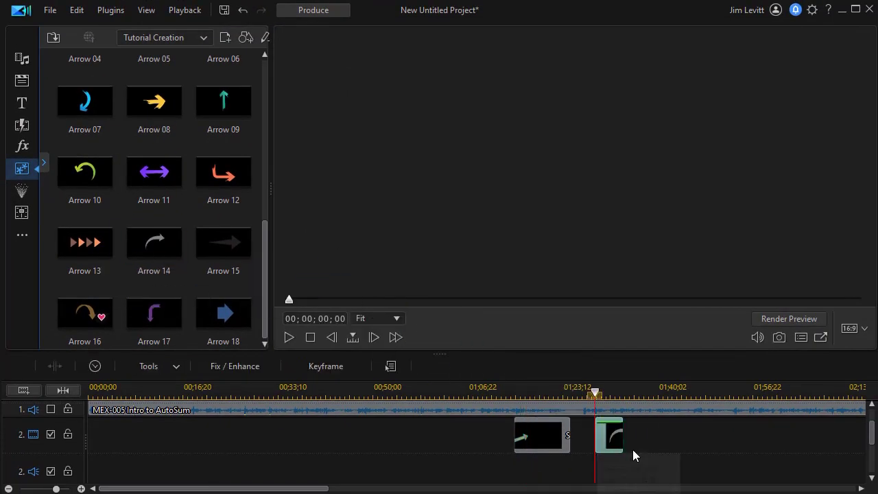
left_click(287, 336)
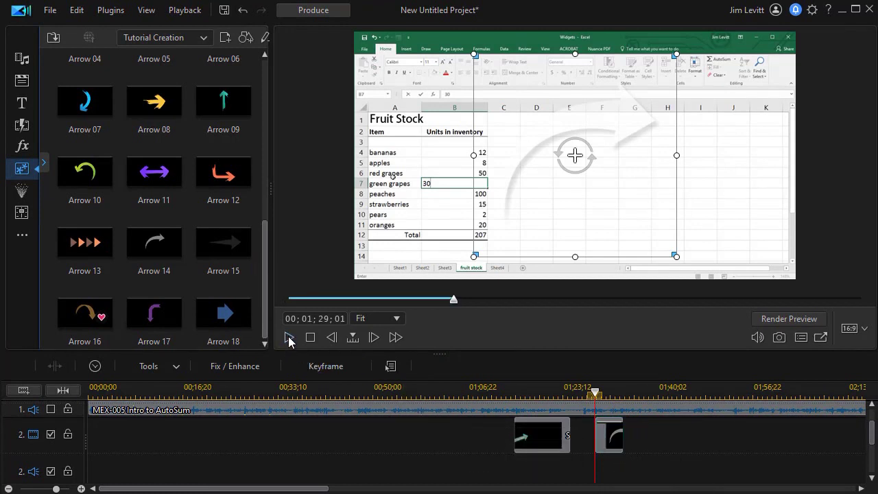
left_click(288, 336)
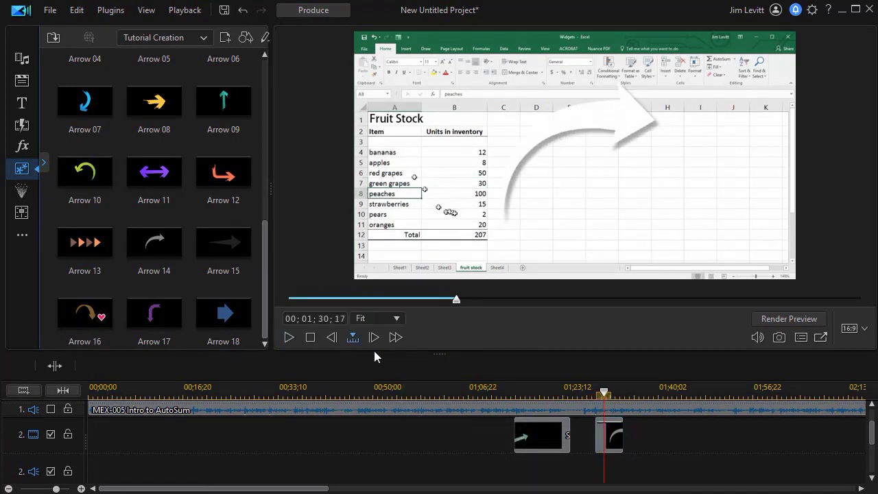
left_click(614, 440)
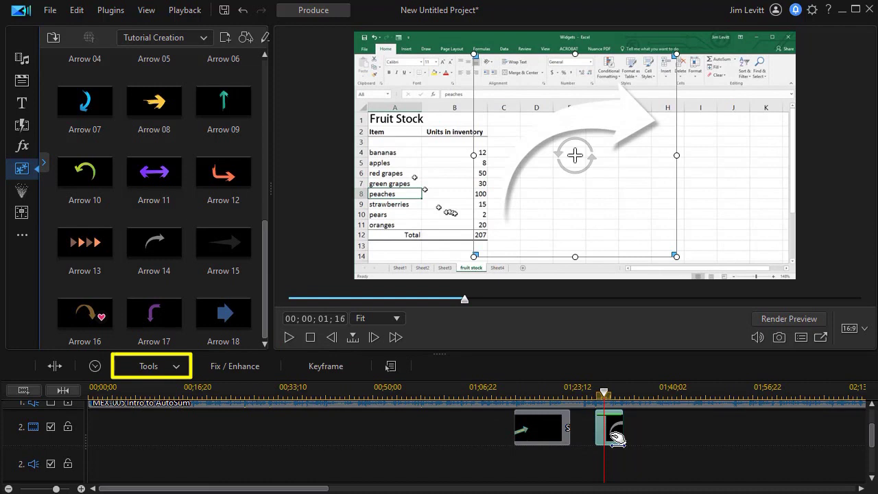
left_click(150, 369)
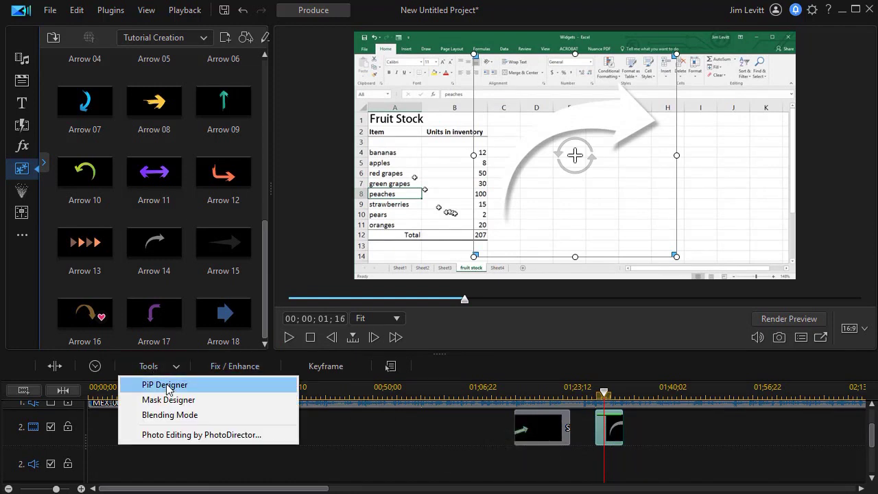
- In PiP Designer, give Arrow 14 an orange FF8000 border of size 1
left_click(166, 385)
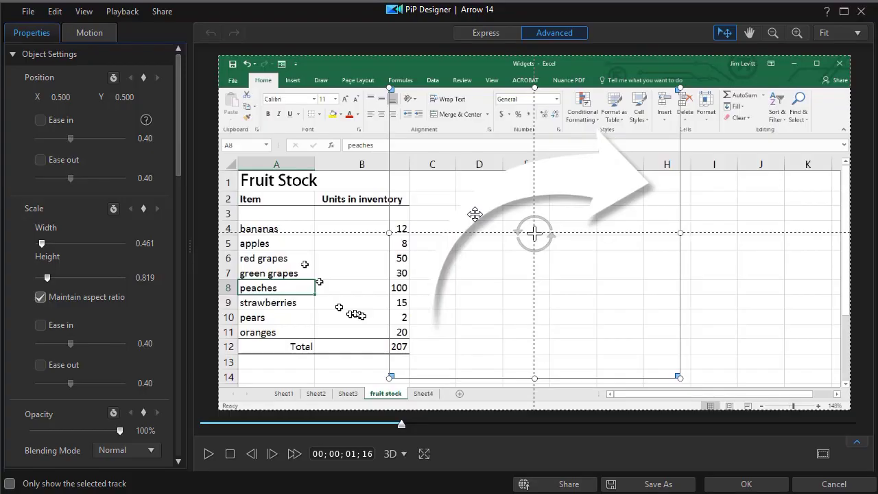
left_click_drag(172, 162, 163, 379)
left_click_drag(173, 301, 176, 242)
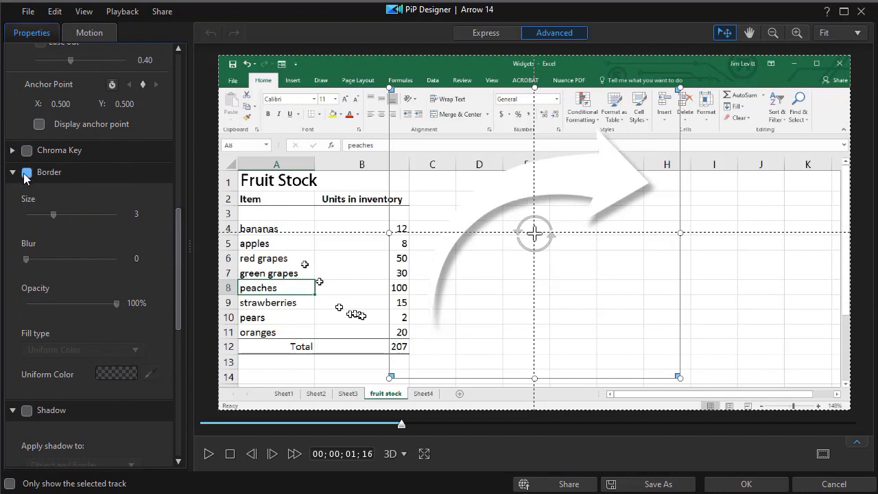
left_click(27, 173)
left_click(120, 374)
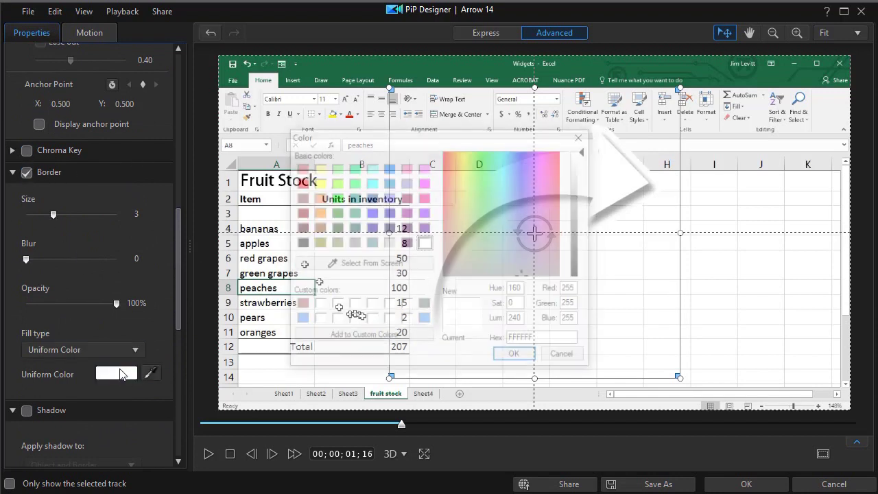
left_click(318, 212)
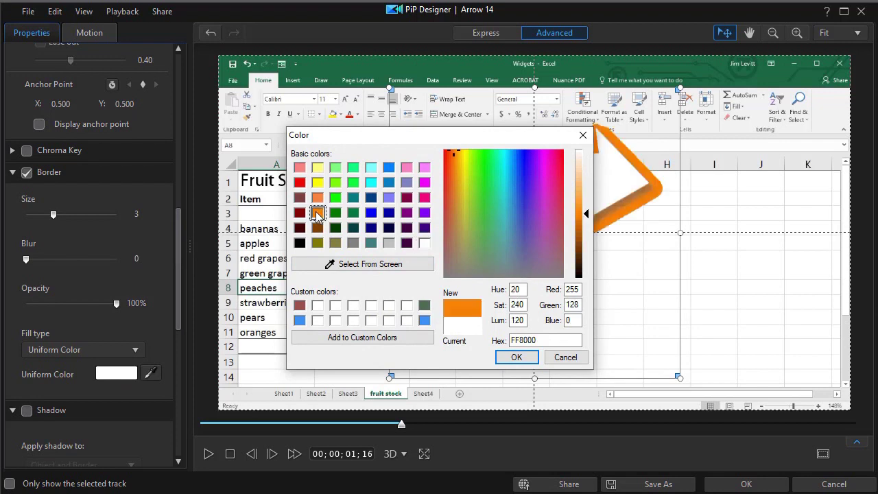
left_click(516, 354)
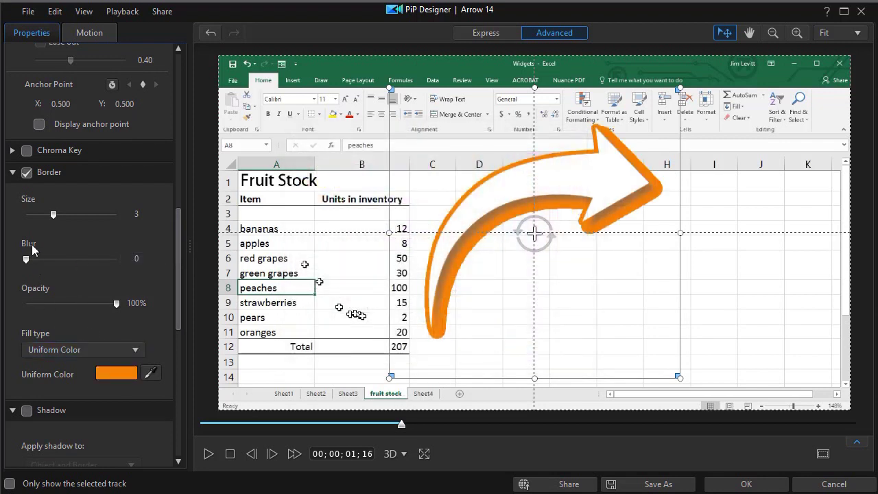
left_click_drag(54, 217, 34, 217)
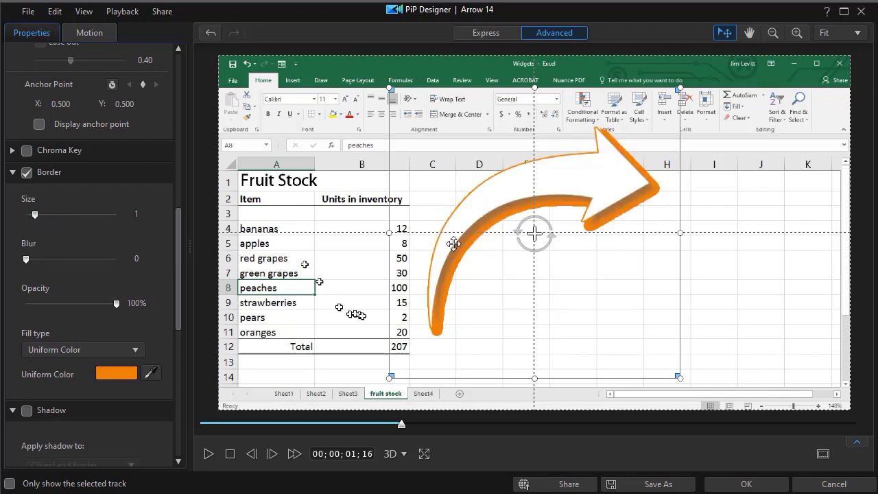
- Shrink Arrow 14 to width 0.211 and height 0.376
left_click_drag(178, 266, 174, 341)
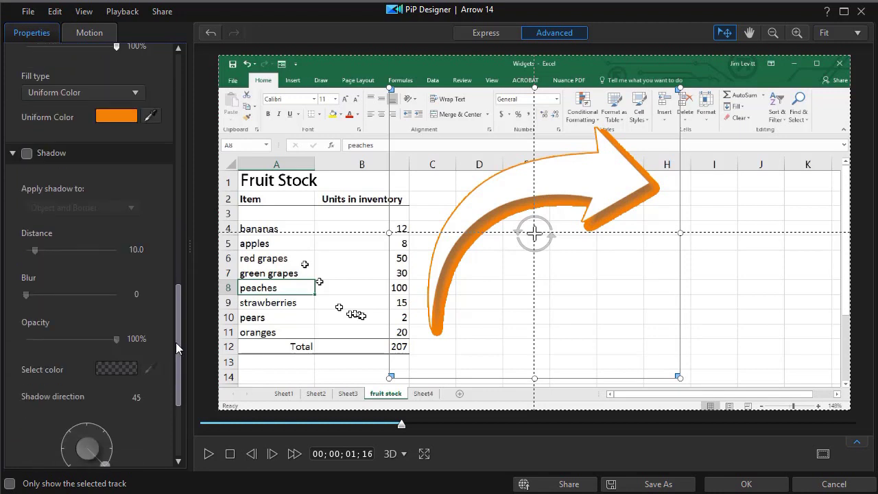
left_click(393, 98)
left_click_drag(390, 86, 469, 166)
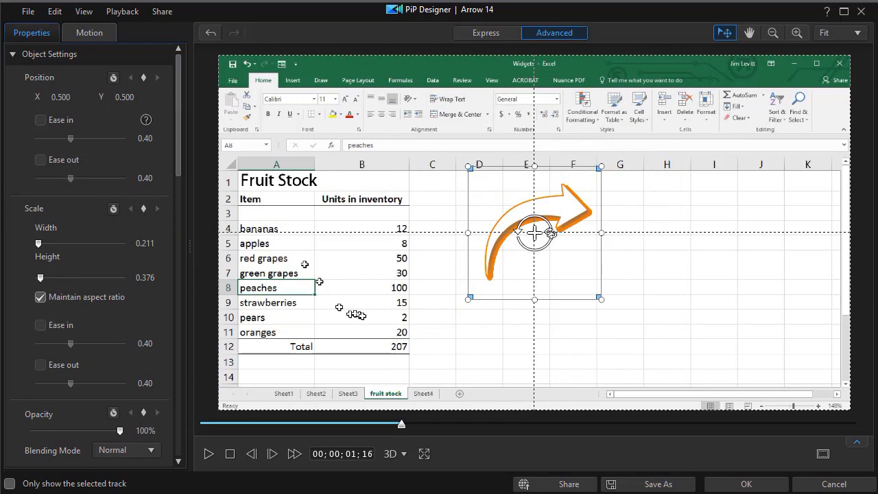
- Rotate the orange arrow to point left, place it at X 0.258, Y 0.618 by the peaches row, and apply
left_click_drag(551, 233, 449, 212)
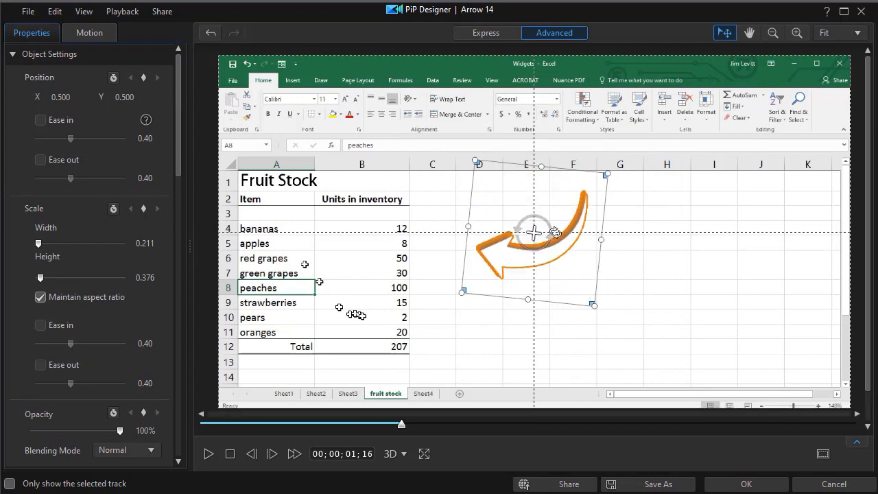
left_click_drag(534, 233, 380, 274)
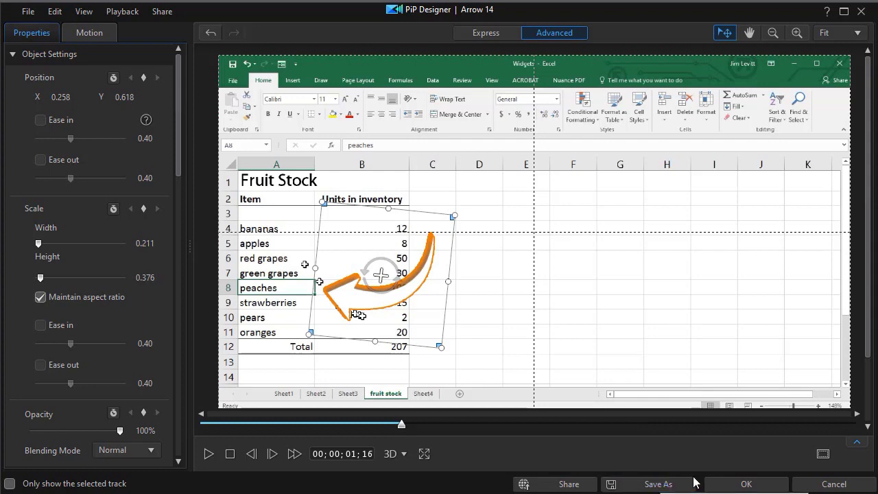
left_click(755, 484)
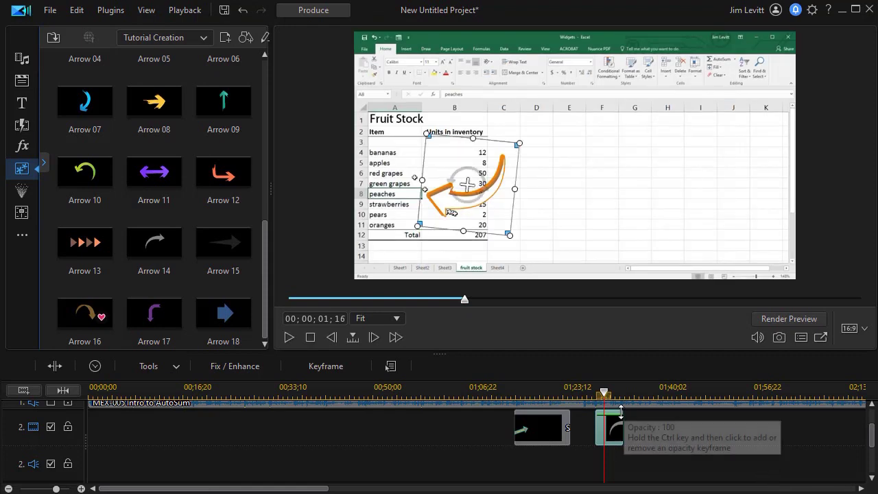
- Preview the arrow from about 1:27 and extend its clip to end at 01;41;06
left_click_drag(605, 392, 585, 396)
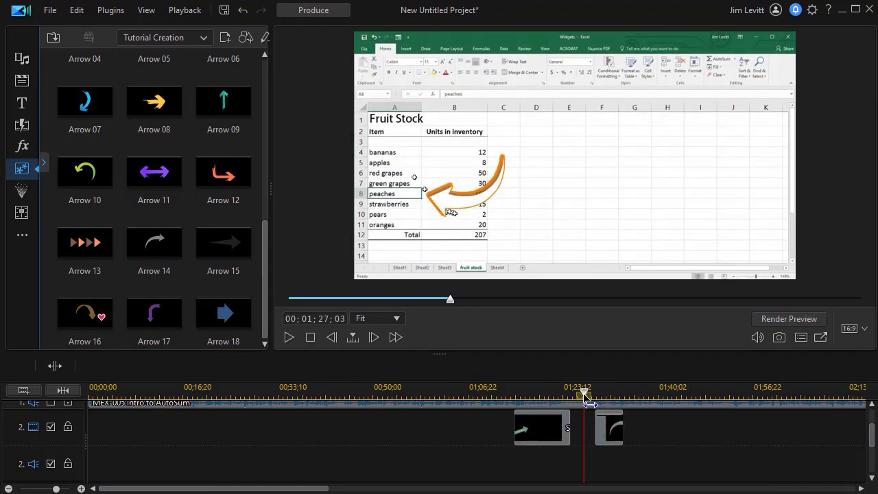
left_click(288, 337)
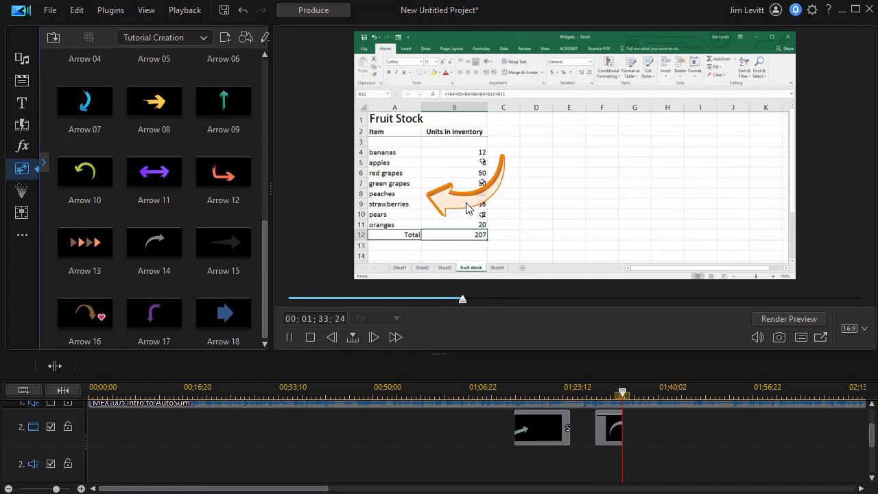
left_click(615, 440)
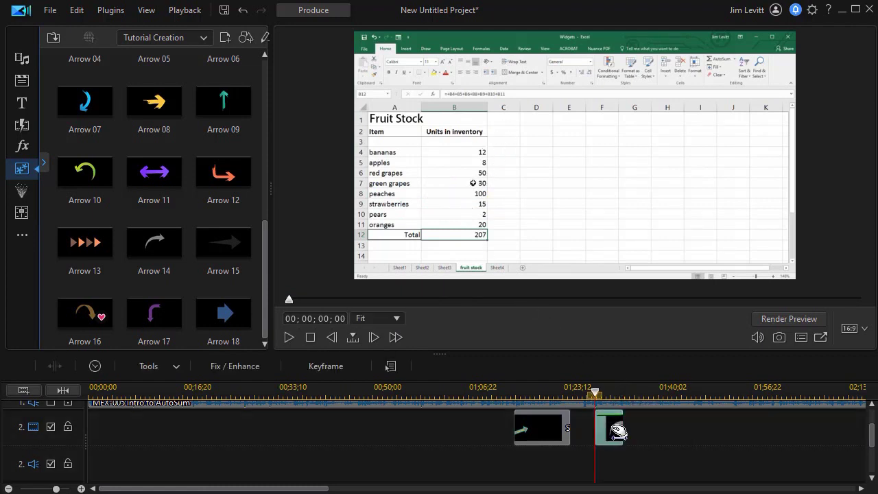
left_click_drag(624, 428, 663, 428)
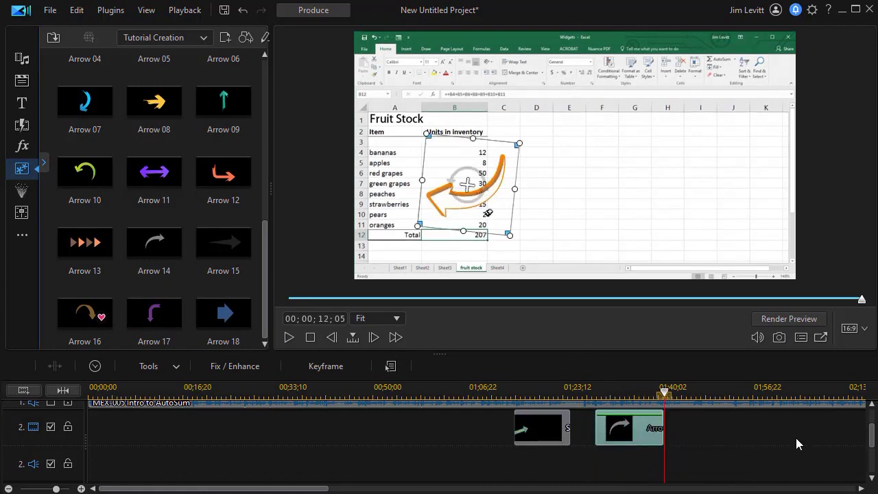
- Play back the arrow section from about 1:32 over the spreadsheet
left_click_drag(670, 405, 613, 398)
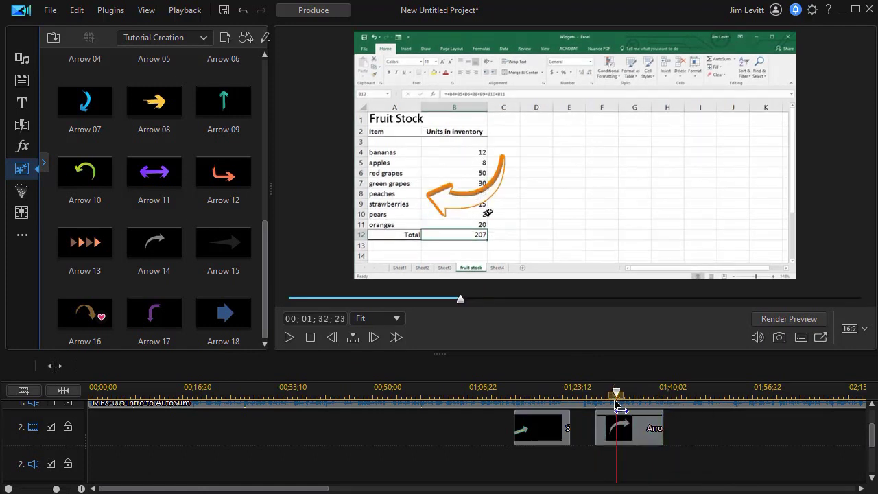
left_click(291, 336)
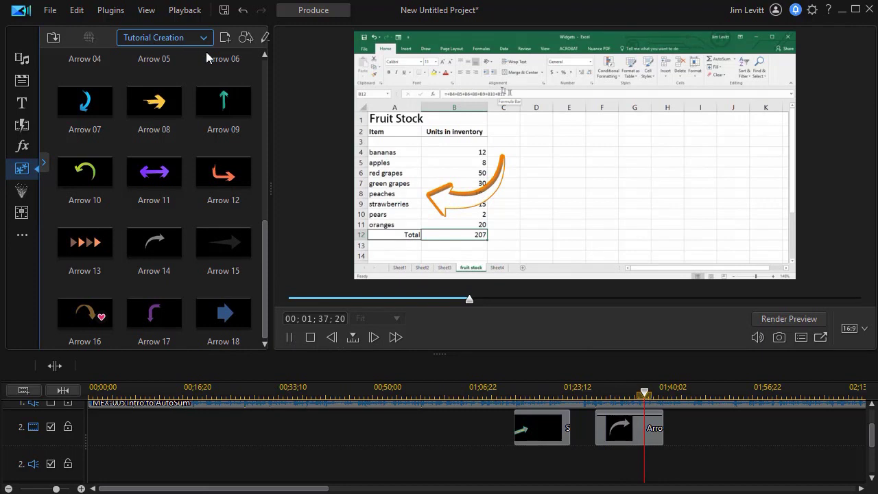
mouse_move(267, 256)
left_mouse_down()
mouse_move(266, 155)
mouse_move(308, 85)
mouse_move(307, 68)
left_mouse_up()
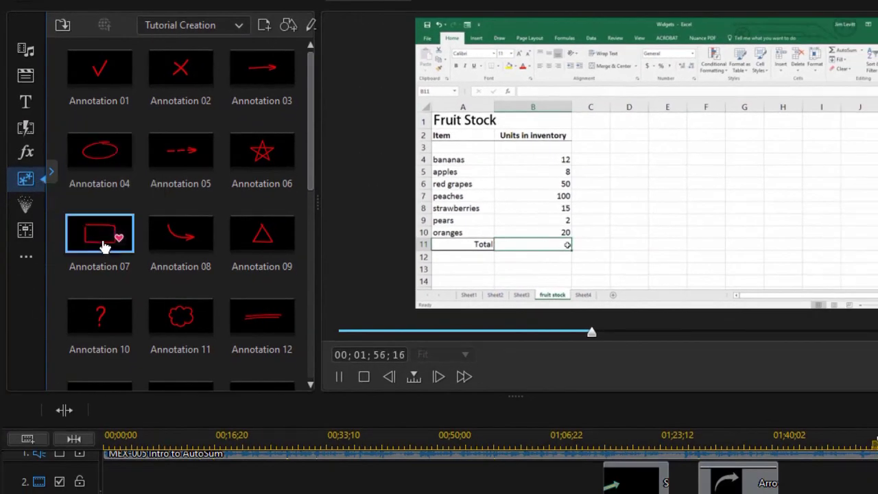
- Place the red Annotation 07 rectangle on track 2 near 00;50 and preview it appearing
mouse_move(92, 238)
left_mouse_down()
mouse_move(298, 345)
mouse_move(463, 472)
left_mouse_up()
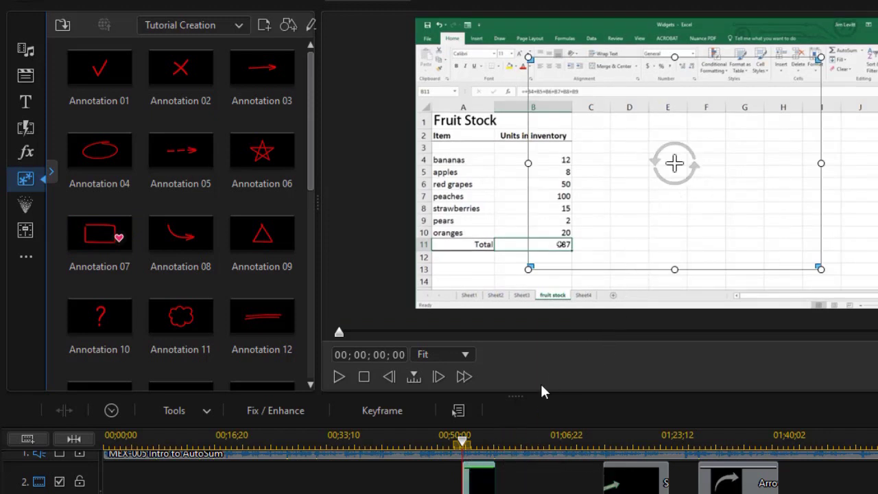
mouse_move(466, 444)
left_mouse_down()
mouse_move(480, 454)
mouse_move(450, 453)
left_mouse_up()
left_click(672, 160)
left_click(339, 376)
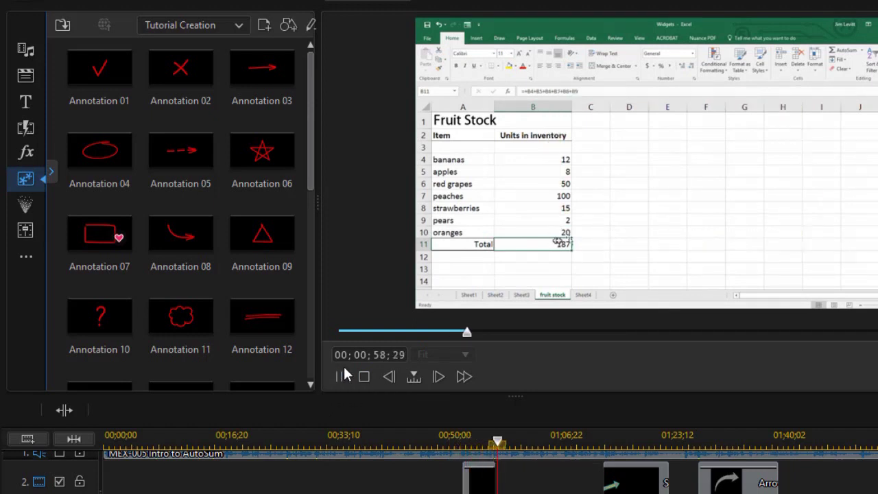
left_click(466, 443)
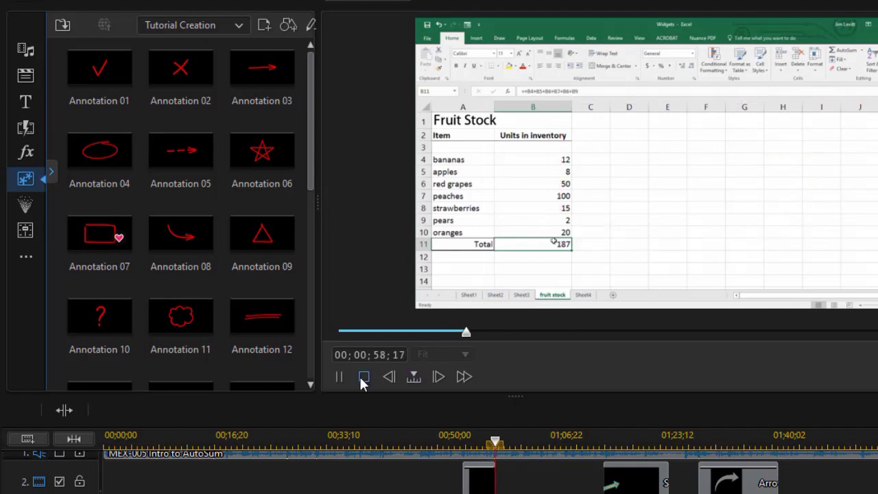
- Shrink the red rectangle and move it to frame the fruit list in columns A–B
left_click(509, 435)
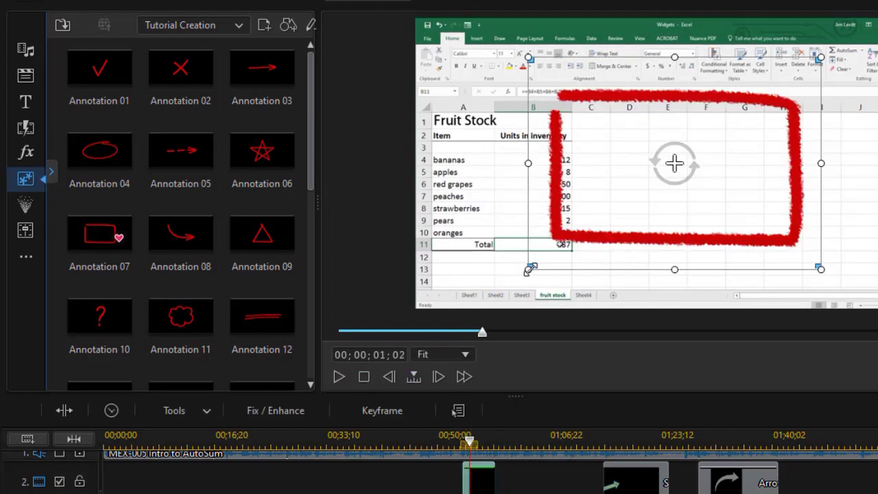
left_click_drag(527, 270, 582, 180)
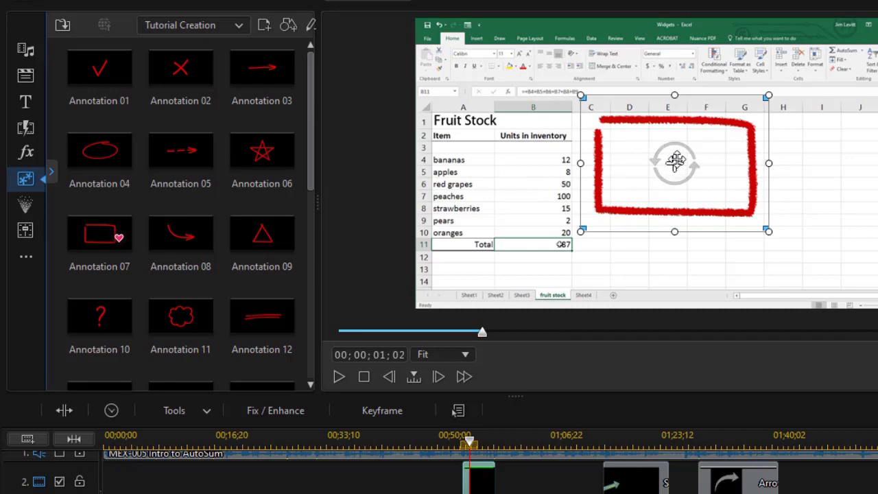
mouse_move(676, 160)
left_mouse_down()
mouse_move(520, 178)
mouse_move(500, 191)
left_mouse_up()
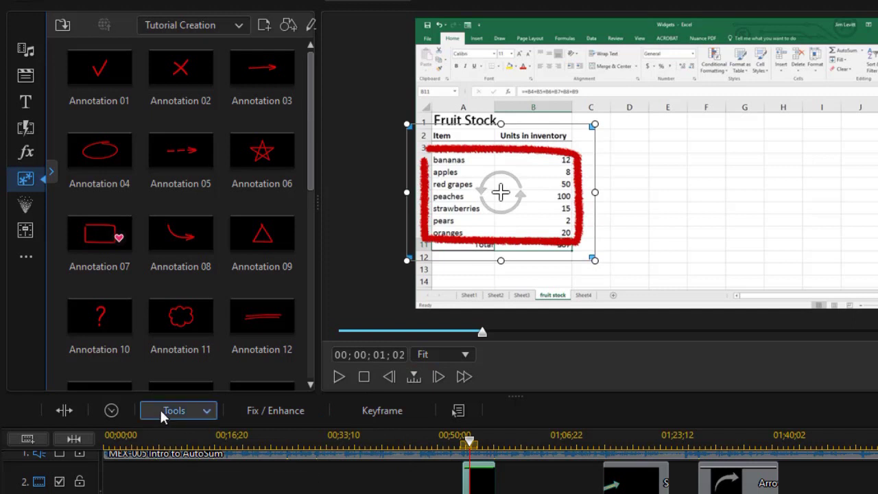
- In PiP Designer, give Annotation 07 a black border of size 1 with blur 2
left_click(188, 412)
left_click(187, 433)
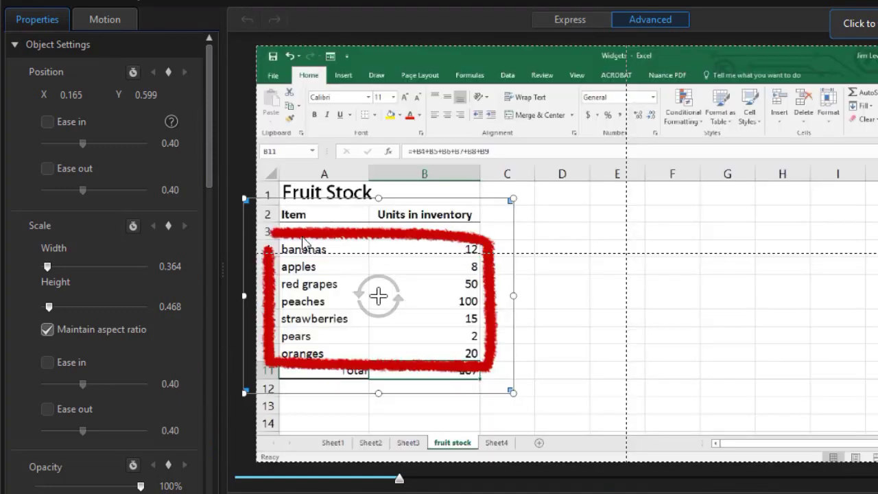
left_click_drag(210, 135, 191, 316)
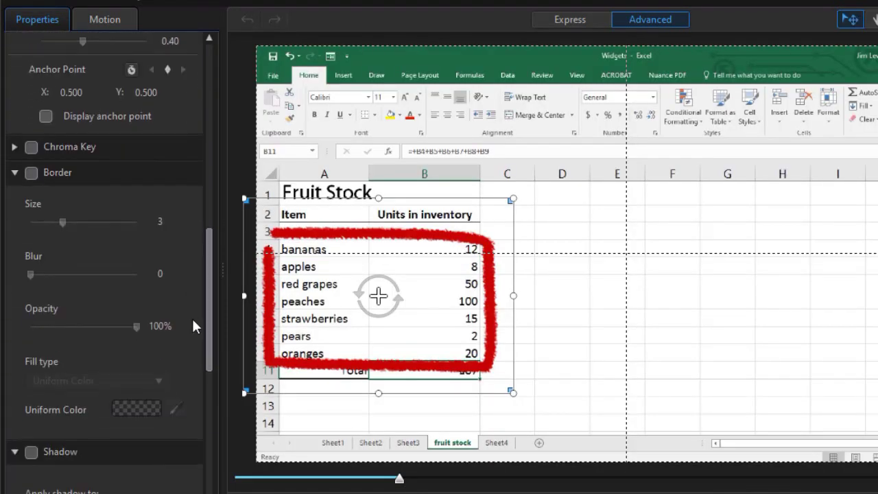
left_click(31, 174)
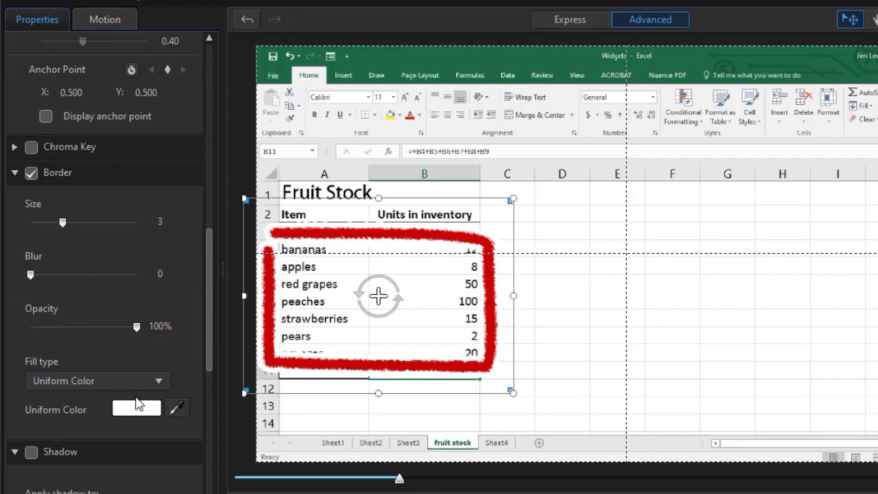
left_click(136, 410)
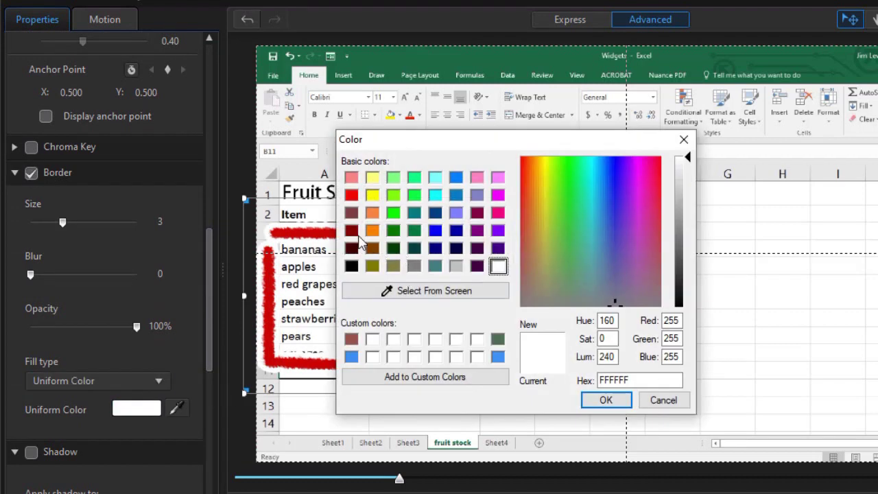
left_click(353, 267)
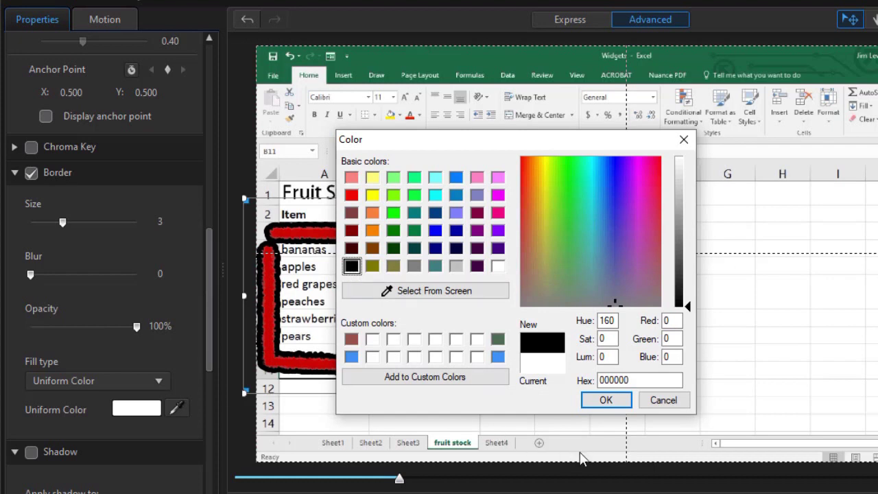
left_click(606, 400)
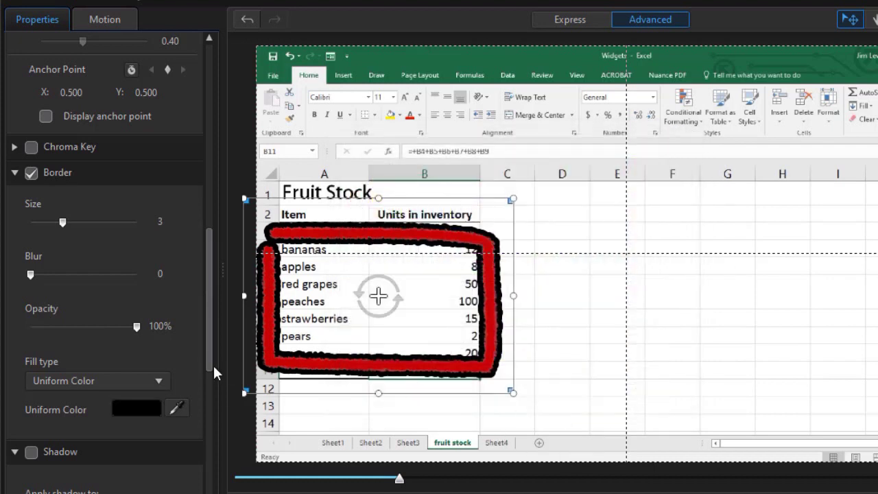
left_click_drag(64, 218, 41, 226)
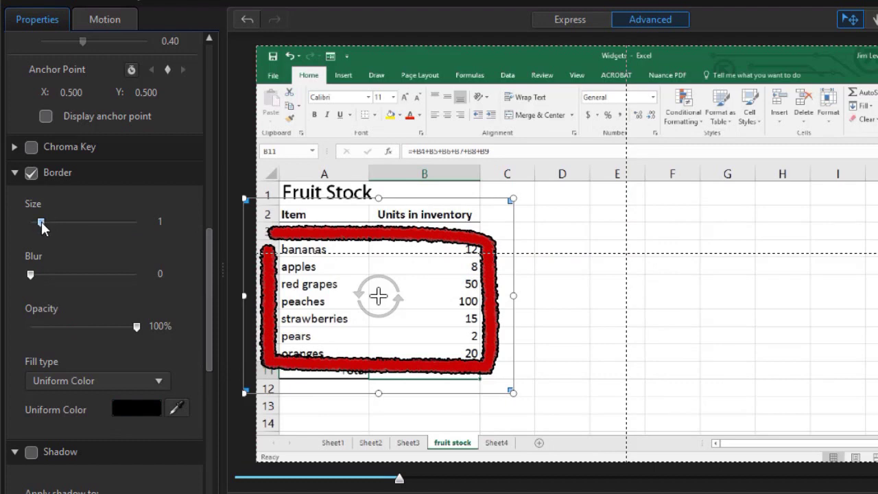
left_click_drag(30, 275, 40, 276)
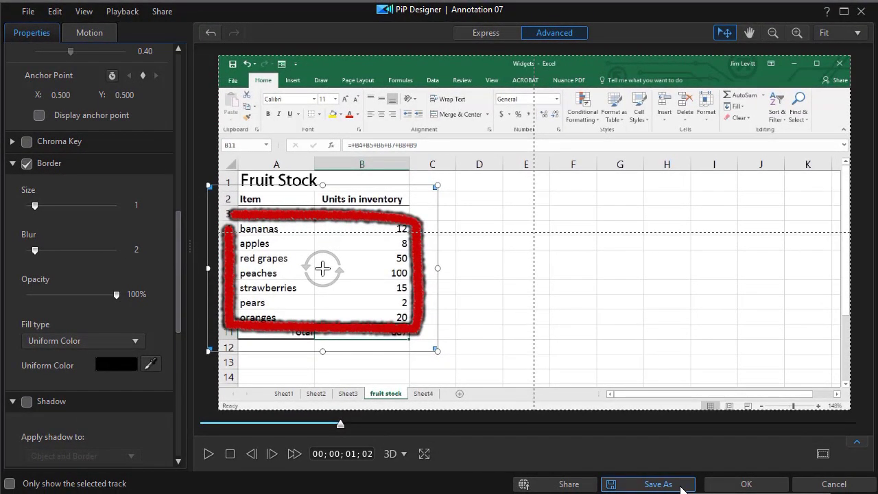
- Apply the border, then play from 00;51;21 to watch the red box draw around the fruit list
left_click(741, 485)
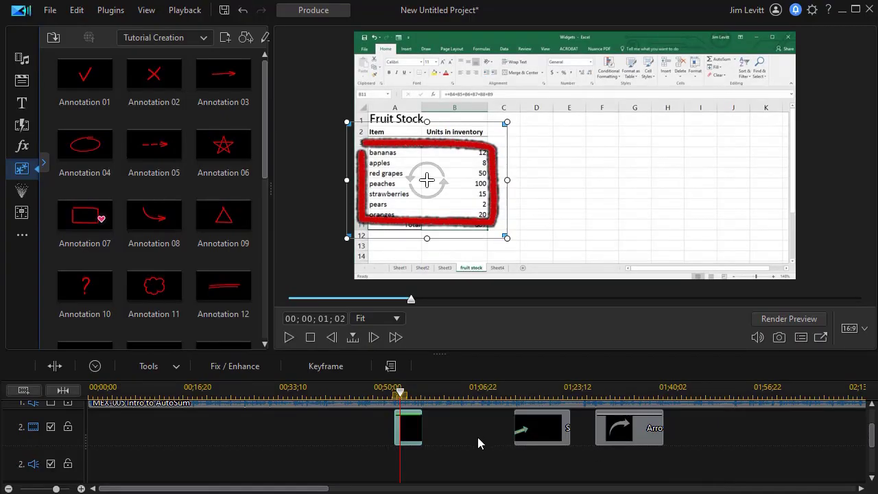
left_click(398, 397)
left_click(382, 396)
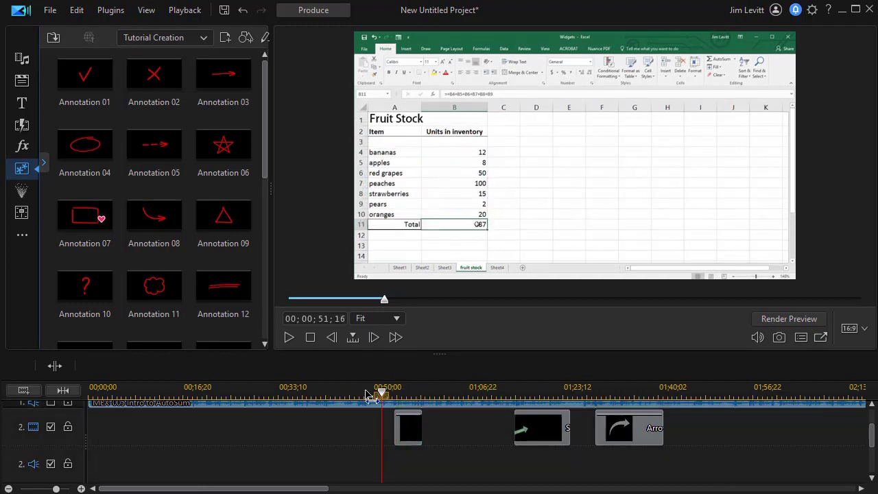
left_click(290, 336)
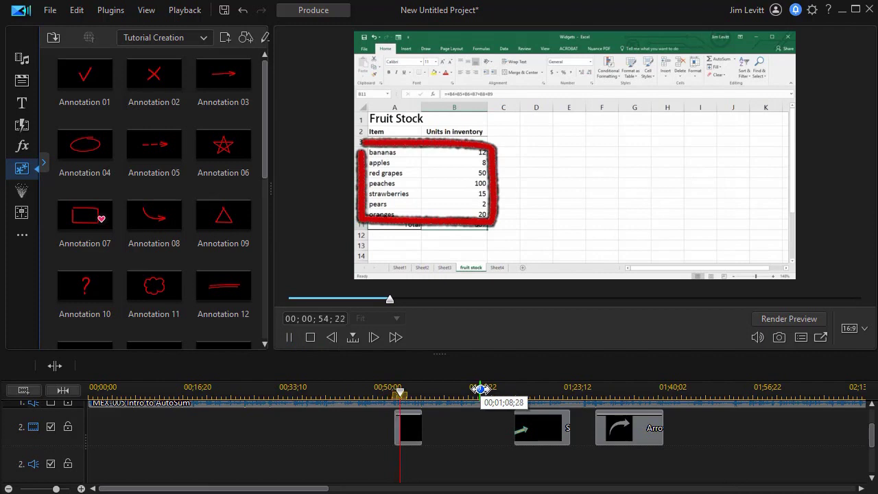
left_click(289, 337)
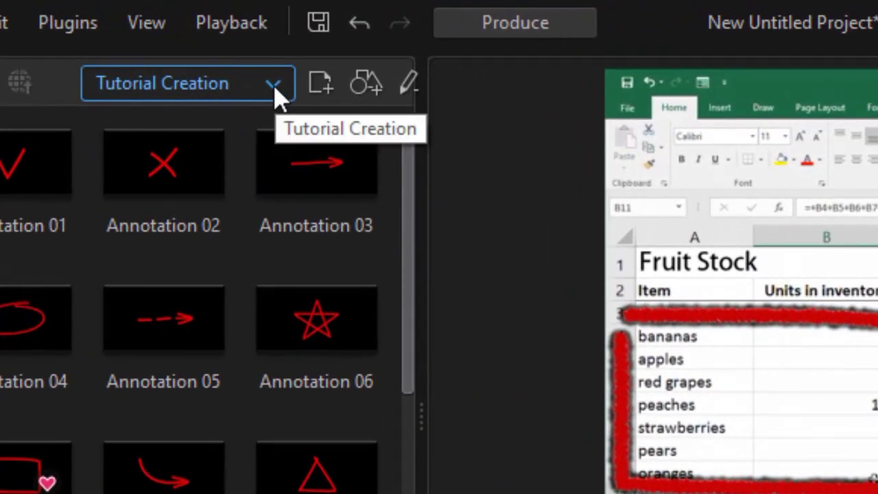
- Switch the object library from Tutorial Creation to the Sketch Animation pack
left_click(274, 89)
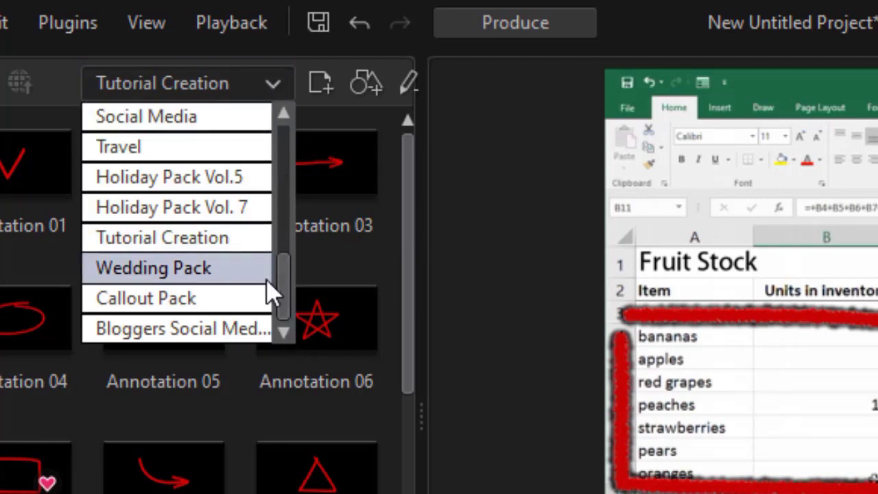
left_click_drag(288, 295, 288, 245)
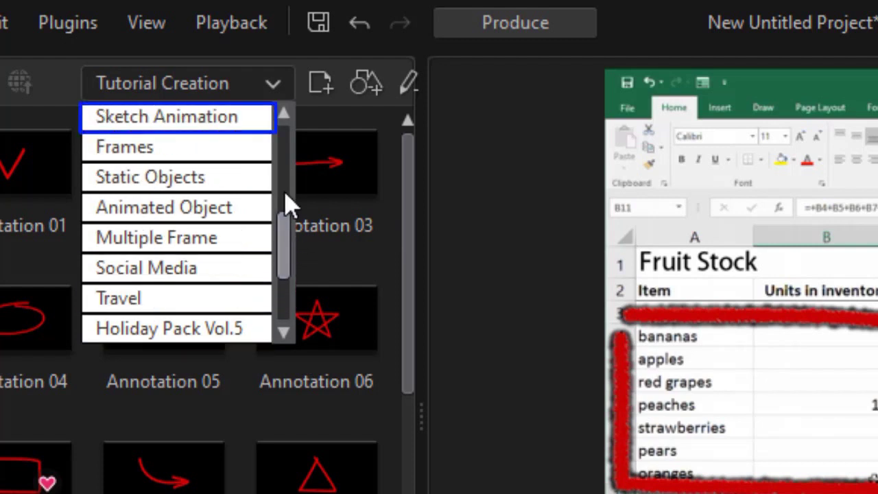
left_click(261, 123)
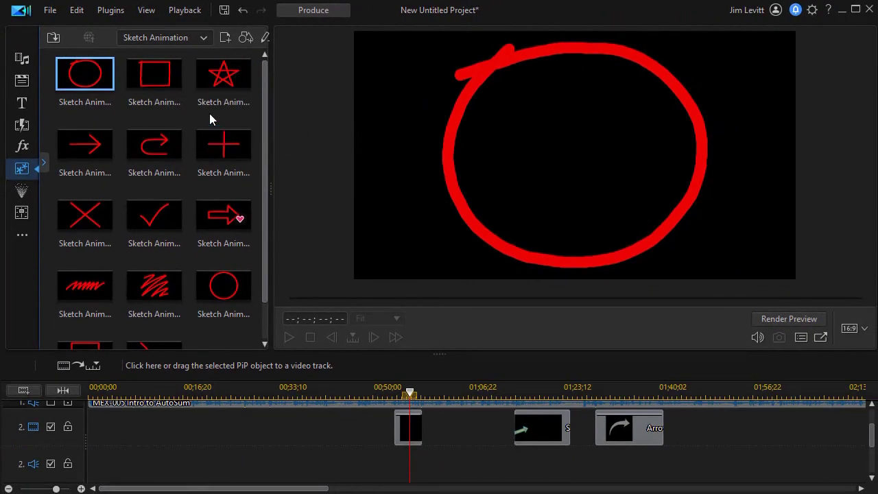
- Add square Sketch Animation 13 to track 2 at 01;45;26 after the arrow, preview it, and select it
left_click_drag(264, 157, 250, 269)
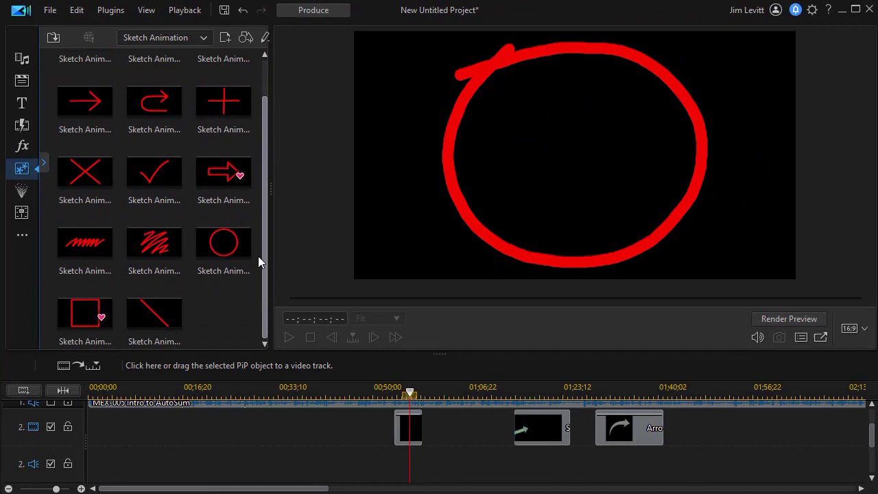
mouse_move(261, 184)
left_mouse_down()
mouse_move(264, 155)
mouse_move(259, 215)
left_mouse_up()
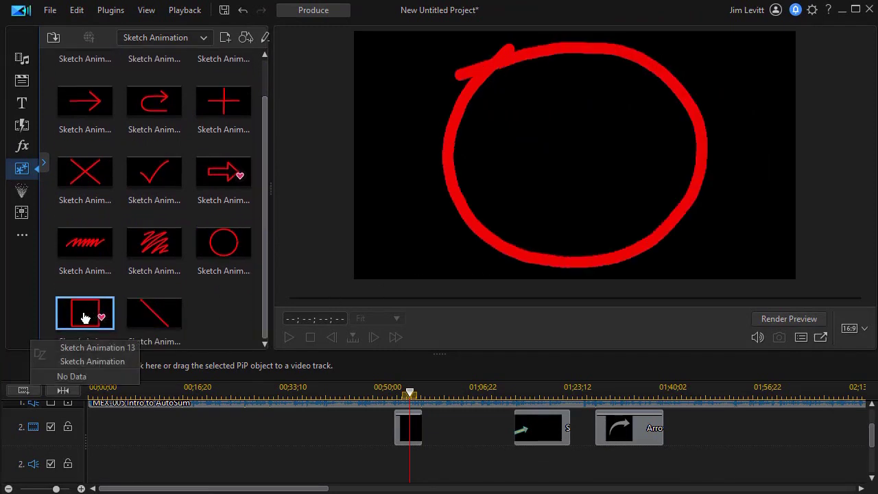
mouse_move(79, 315)
left_mouse_down()
mouse_move(729, 449)
mouse_move(688, 461)
mouse_move(699, 447)
left_mouse_up()
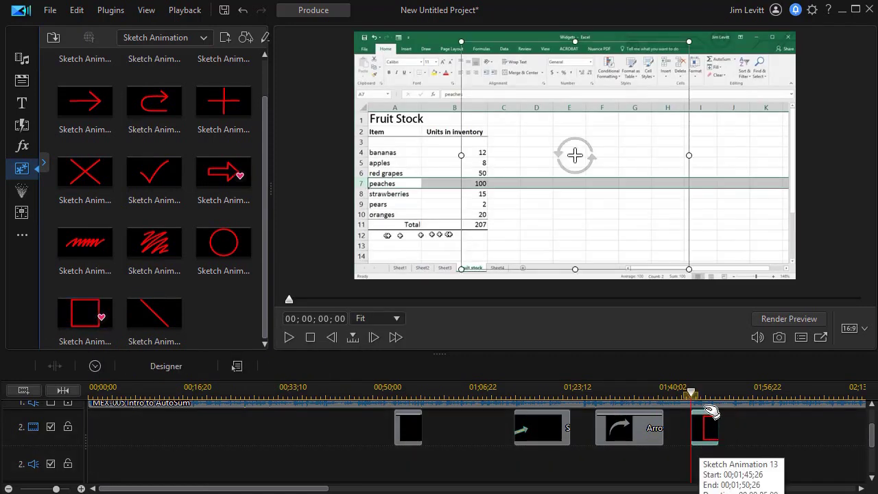
left_click(288, 337)
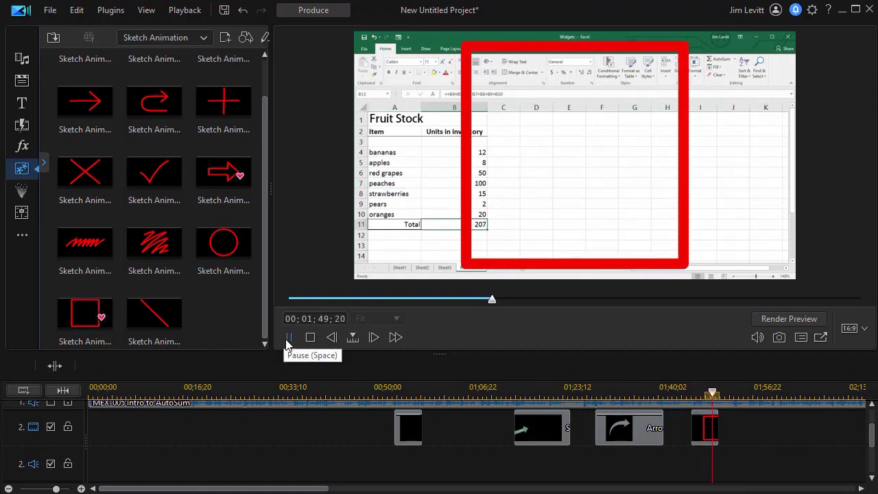
left_click(290, 339)
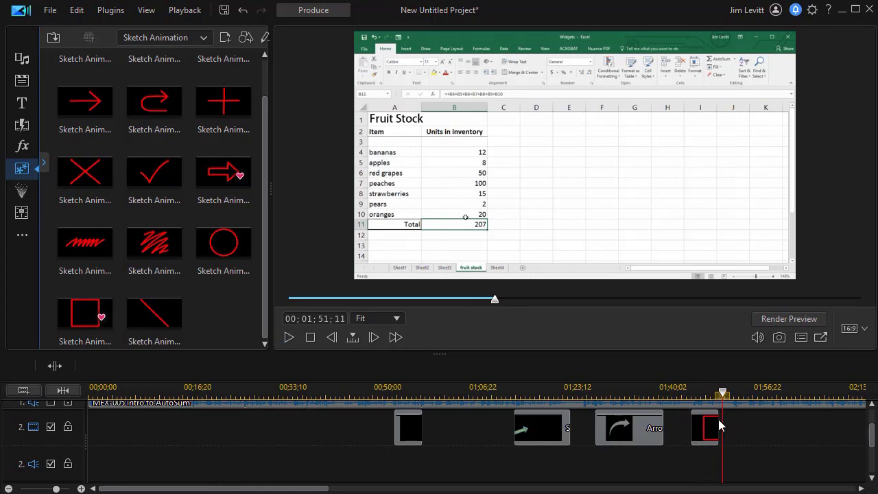
left_click(702, 393)
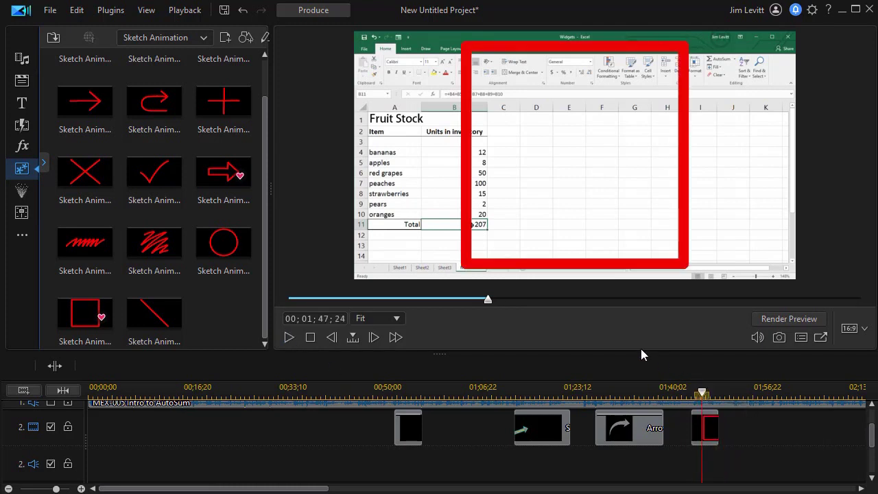
left_click(713, 430)
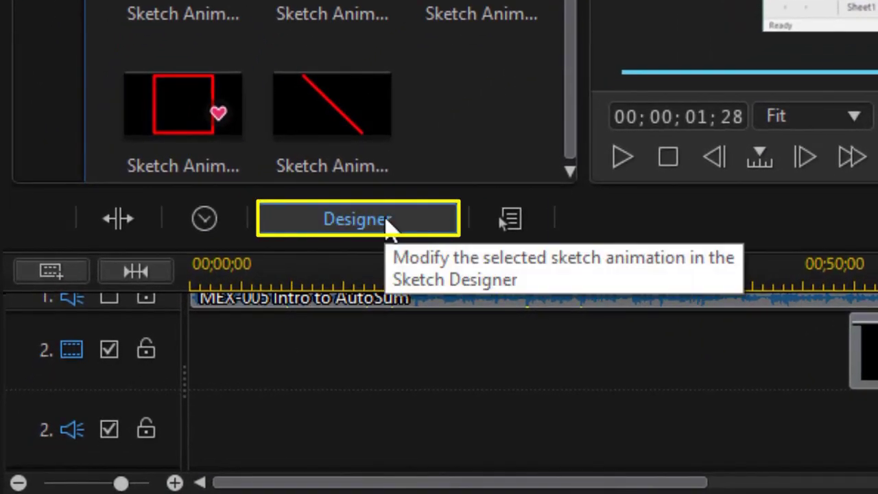
- In Sketch Designer, make the square sketch green with a line width of 12
left_click(391, 230)
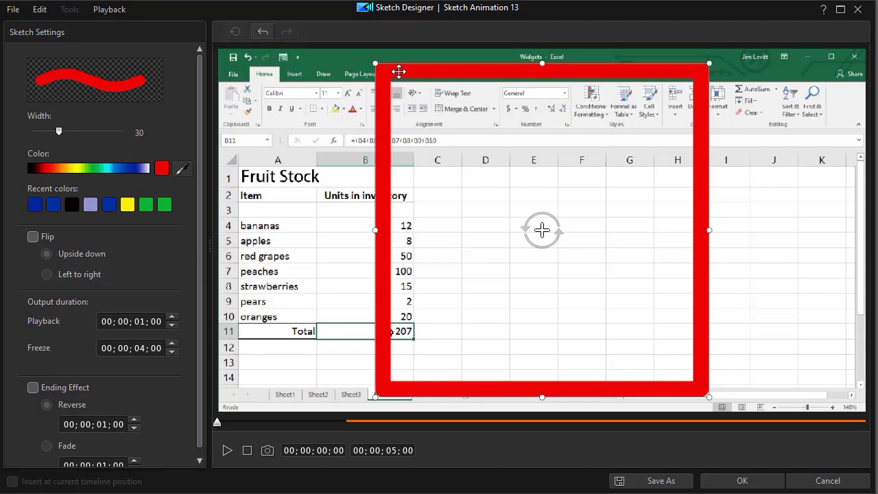
left_click(130, 165)
left_click(98, 165)
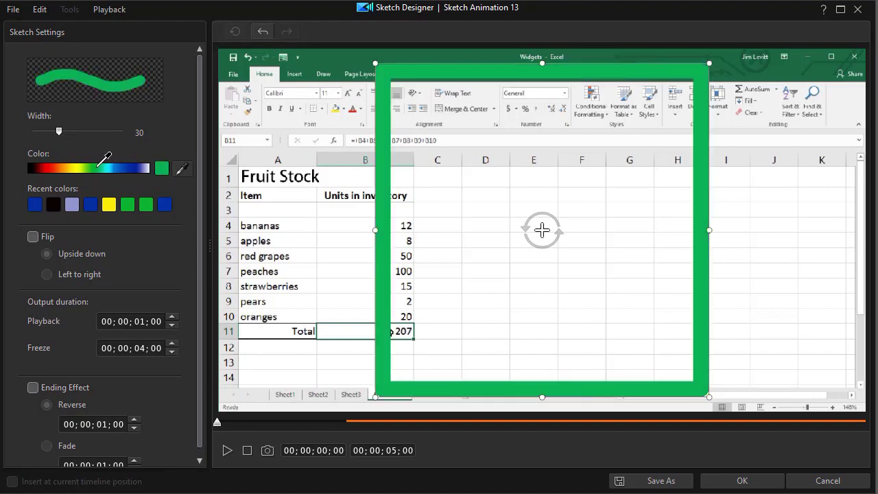
left_click_drag(59, 132, 42, 131)
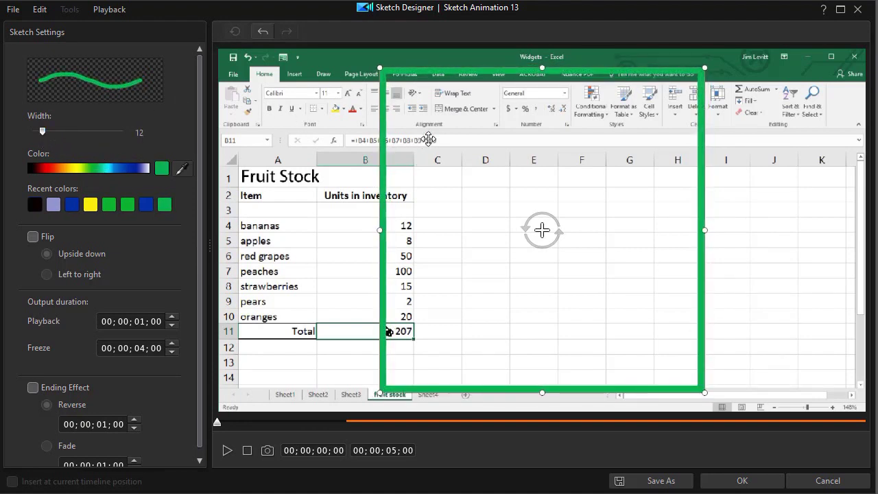
- Resize and move the frame around the Item column A, thinning its line to width 7
left_click_drag(538, 71, 528, 192)
left_click_drag(542, 293, 390, 241)
left_click_drag(553, 242, 317, 298)
left_click_drag(276, 136, 273, 185)
left_click_drag(42, 133, 38, 132)
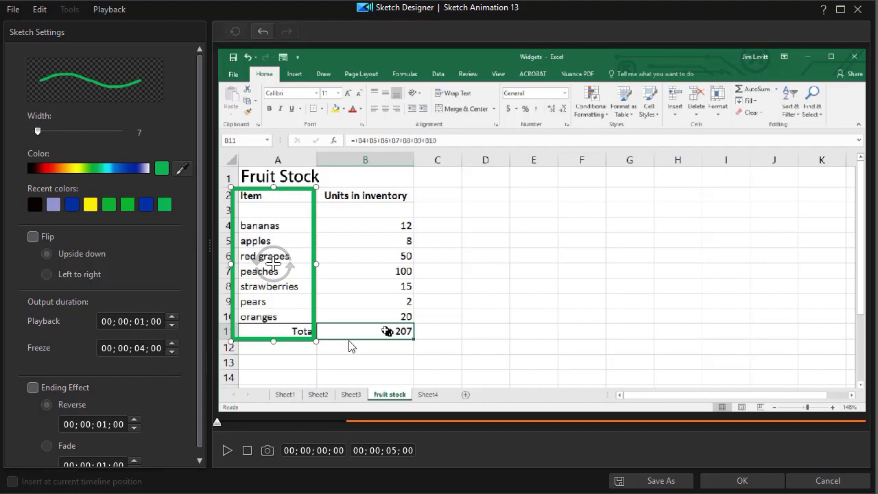
- Preview the green frame drawing itself in Sketch Designer, then rewind to the start
left_click(227, 451)
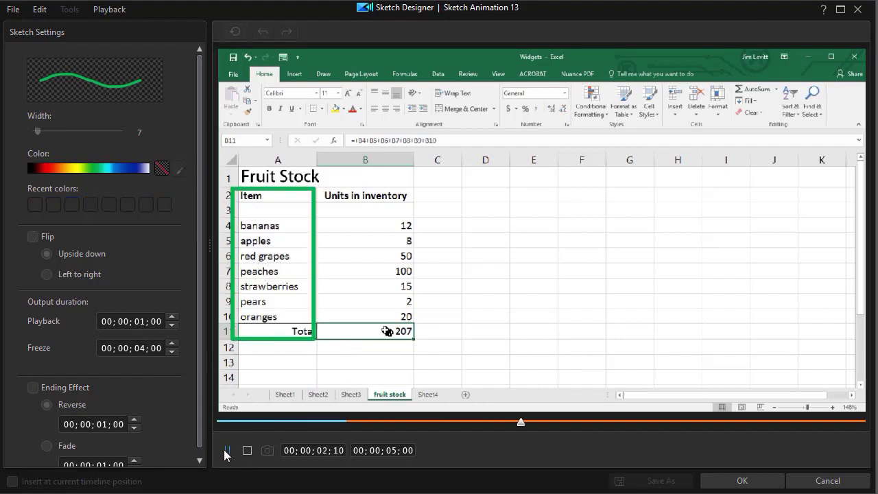
left_click(227, 450)
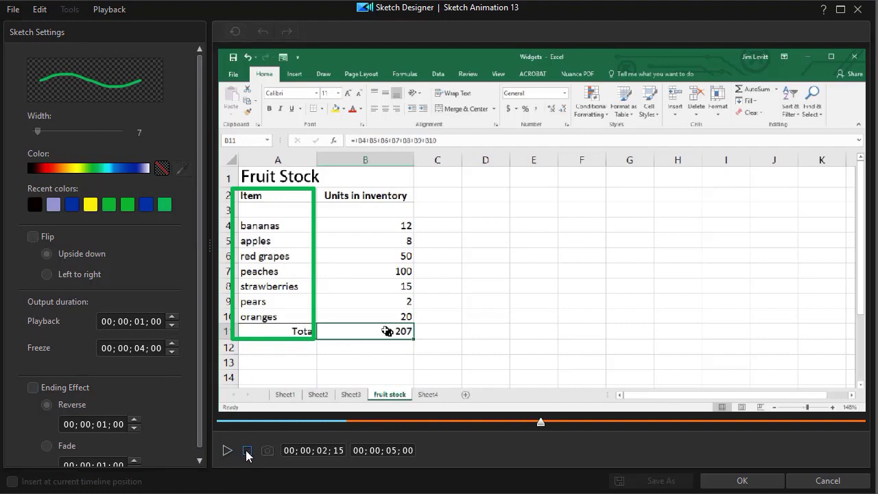
left_click(247, 451)
- Flip the frame's drawing upside down, preview it, and save it to the timeline
left_click(33, 237)
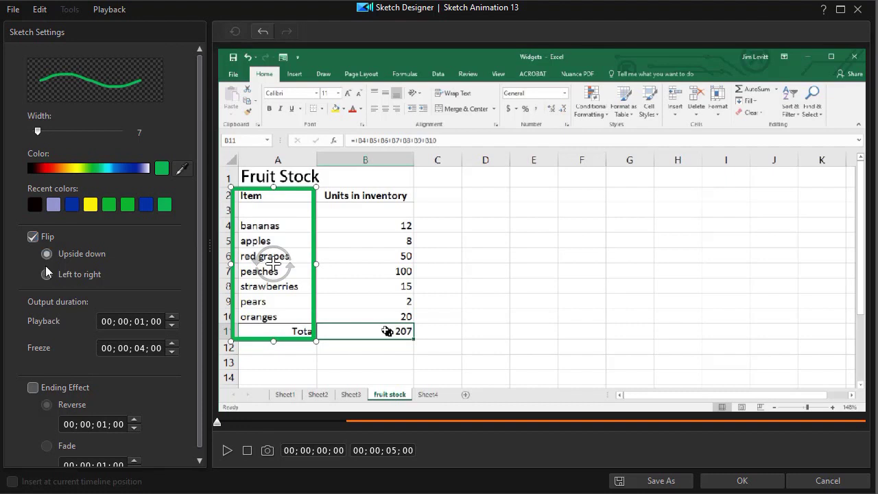
left_click(227, 451)
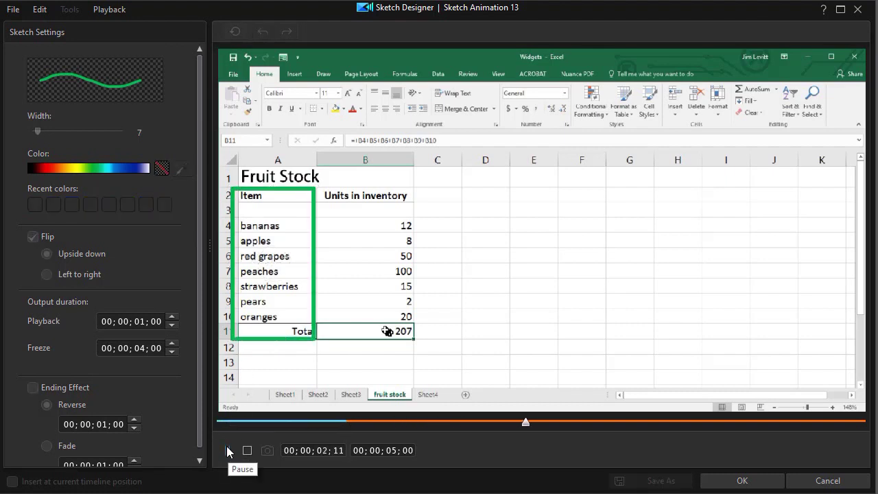
left_click(227, 450)
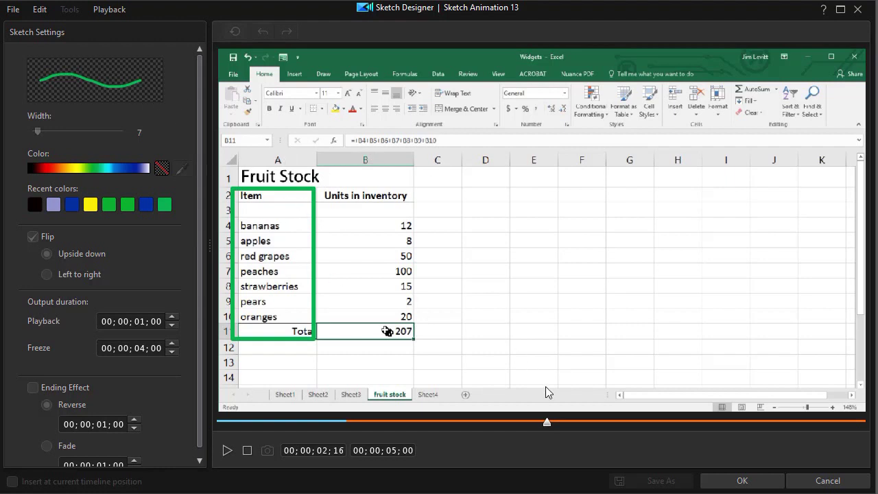
left_click(246, 451)
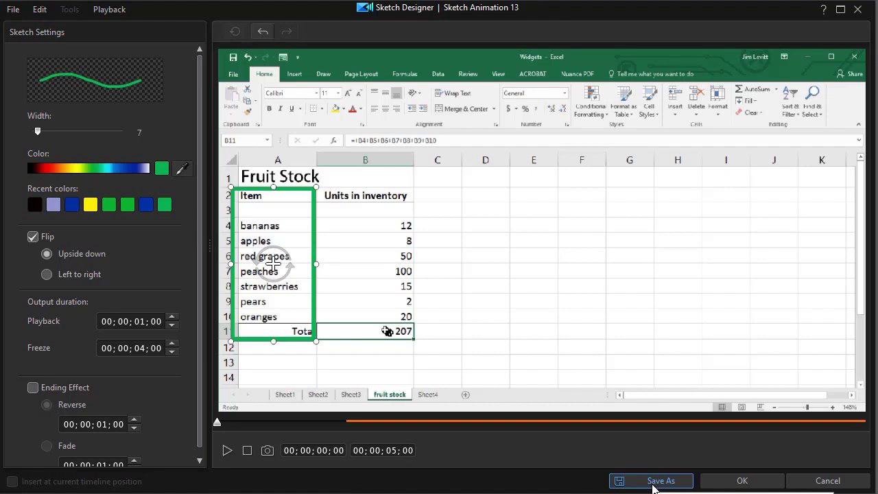
left_click(742, 480)
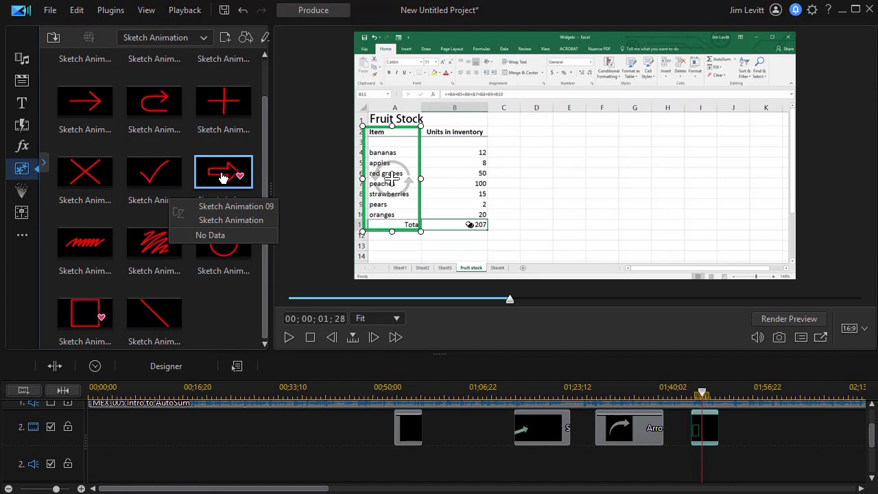
- Place Sketch Animation 09 after the green frame and make it a green, width-12 arrow
mouse_move(221, 182)
left_mouse_down()
mouse_move(627, 241)
mouse_move(701, 325)
mouse_move(746, 449)
mouse_move(729, 458)
left_mouse_up()
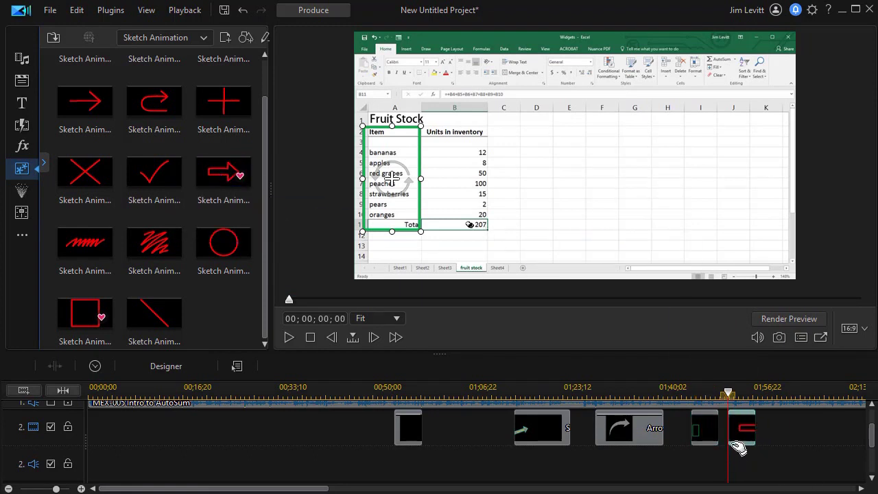
double_click(743, 434)
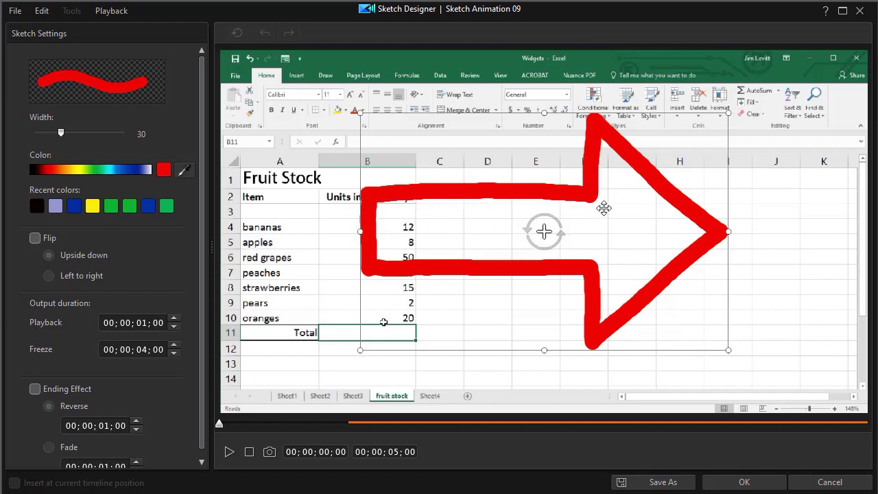
left_click_drag(60, 134, 44, 134)
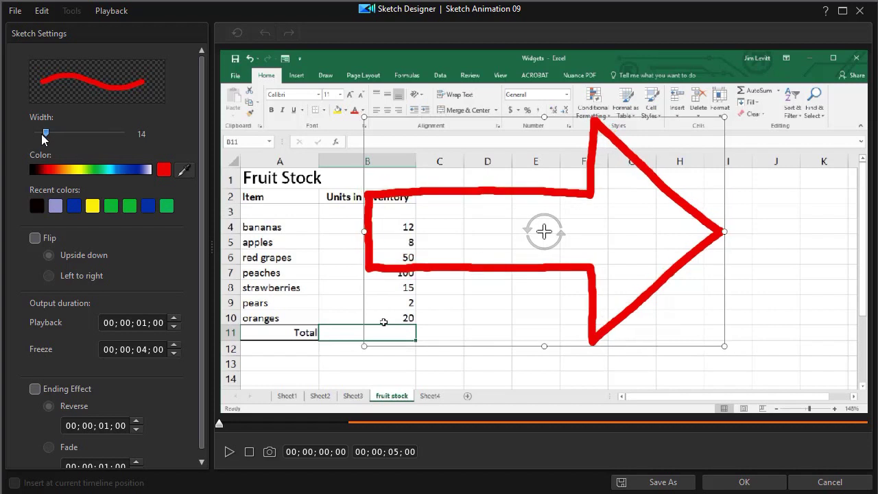
left_click(83, 168)
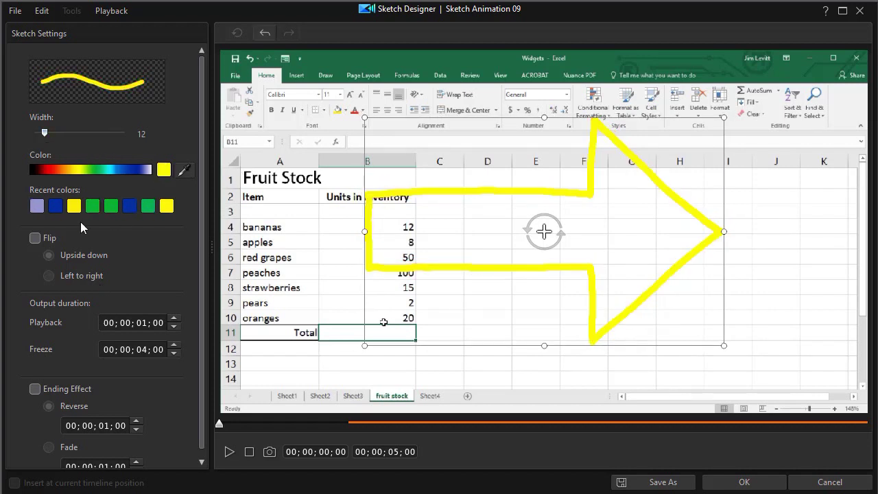
left_click(98, 167)
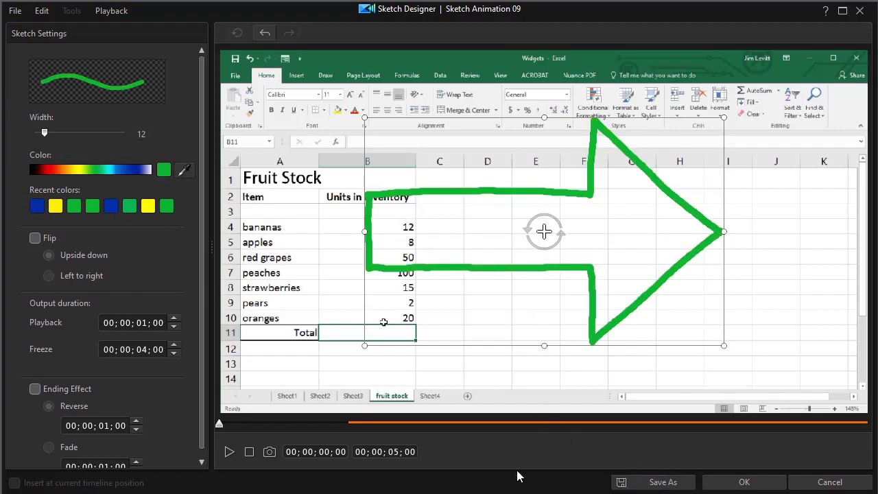
left_click(764, 485)
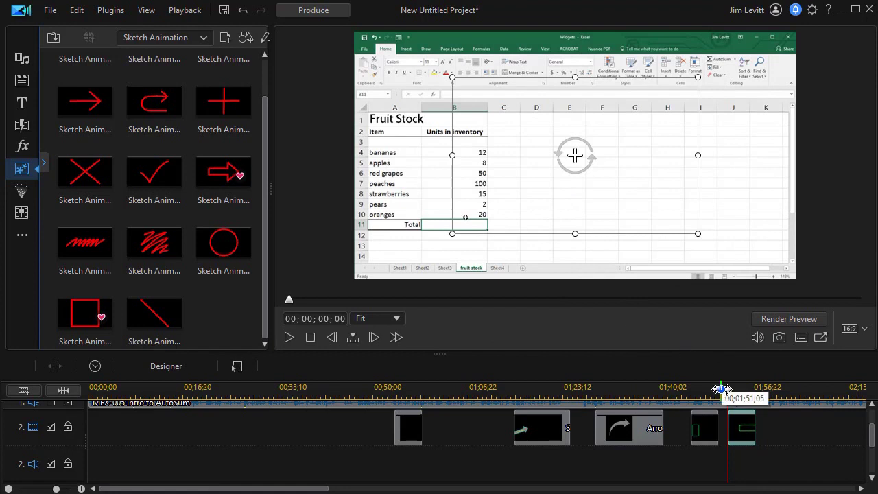
- Check the green arrow, move back to about 00;52, and select the red sketch rectangle clip
mouse_move(731, 403)
left_mouse_down()
mouse_move(745, 405)
mouse_move(627, 408)
left_mouse_up()
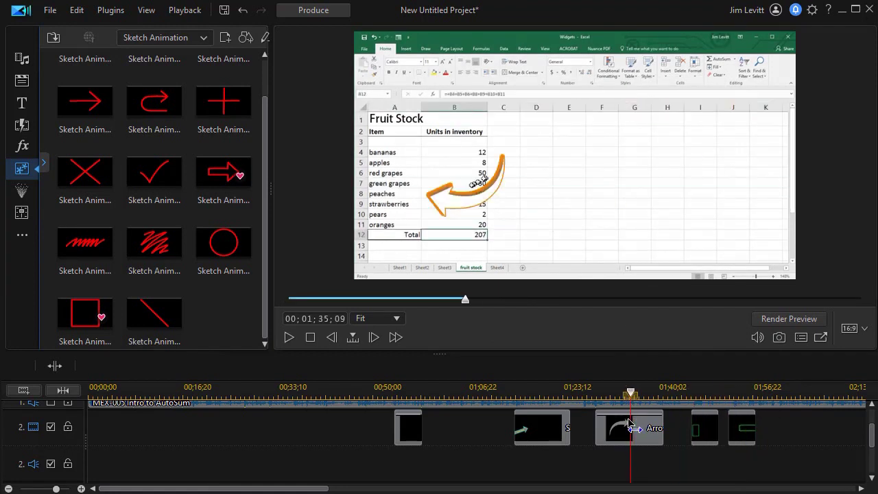
left_click(627, 431)
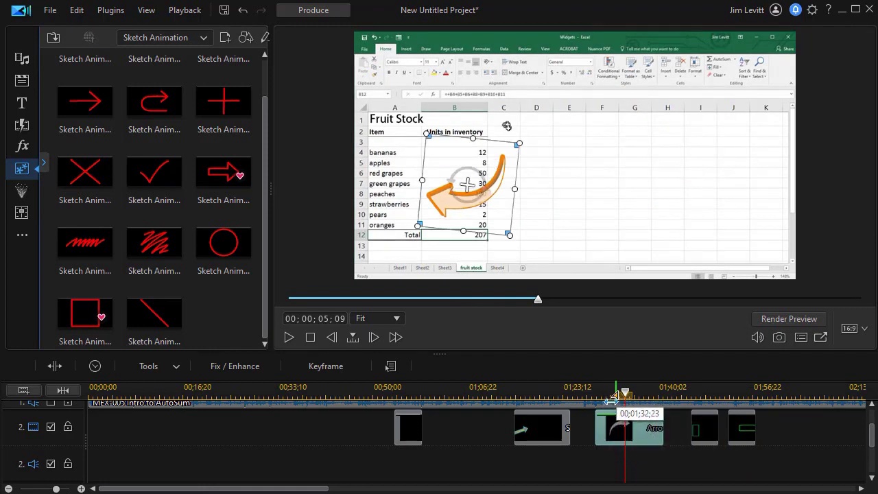
left_click_drag(624, 395, 413, 394)
left_click(417, 427)
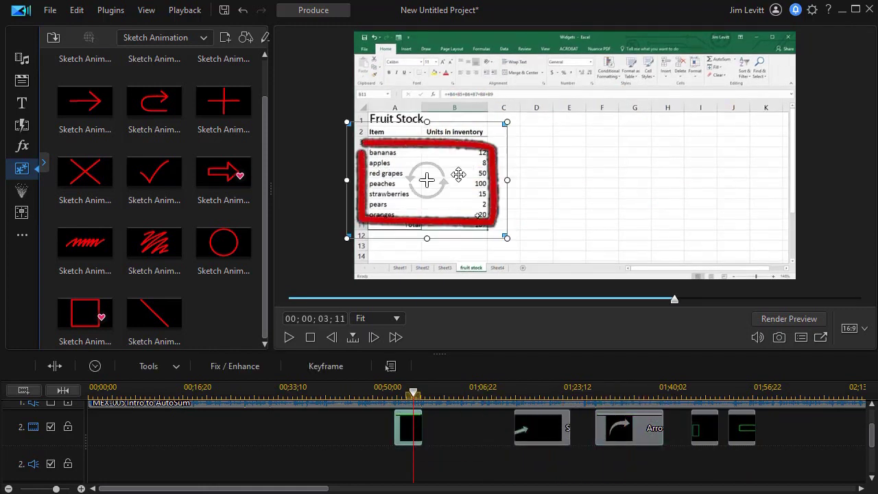